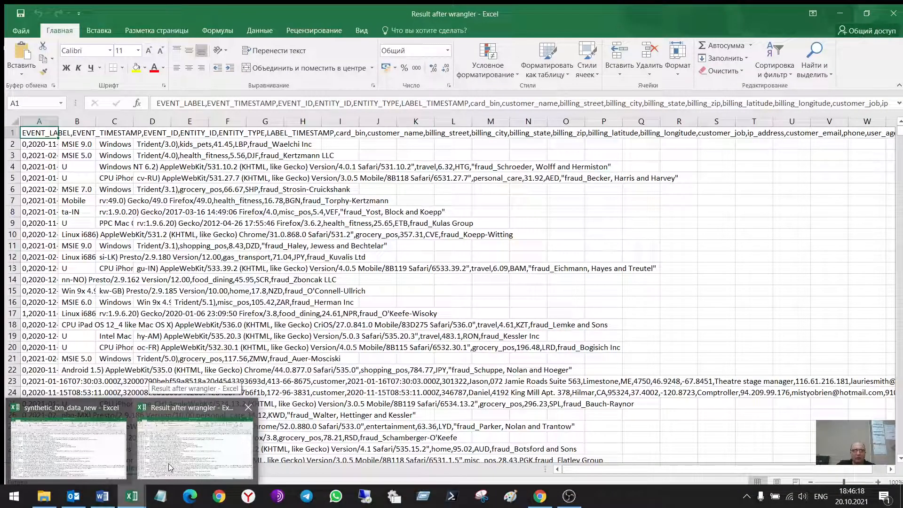
- Examine the first record and the position of the EVENT_LABEL column in the synthetic_txn_data_new workbook
{"action": "left_click", "coordinate": [117, 447]}
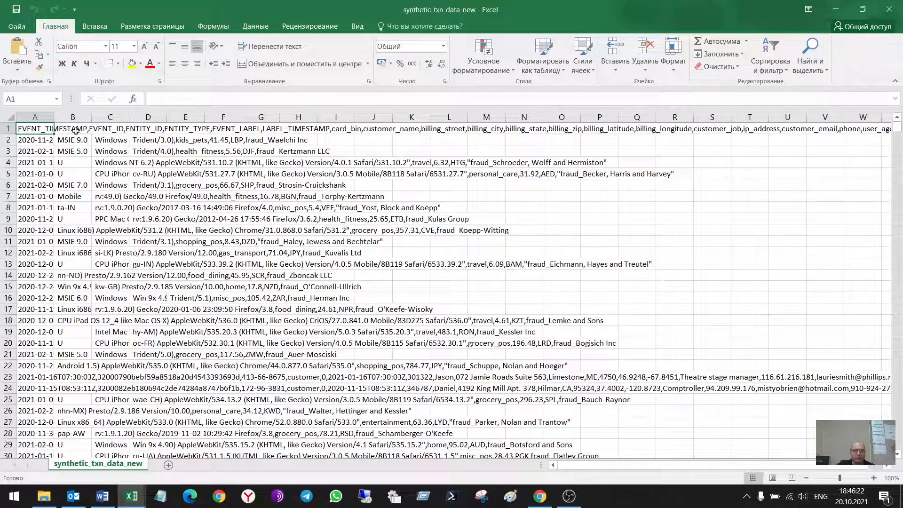
{"action": "left_click", "coordinate": [28, 139]}
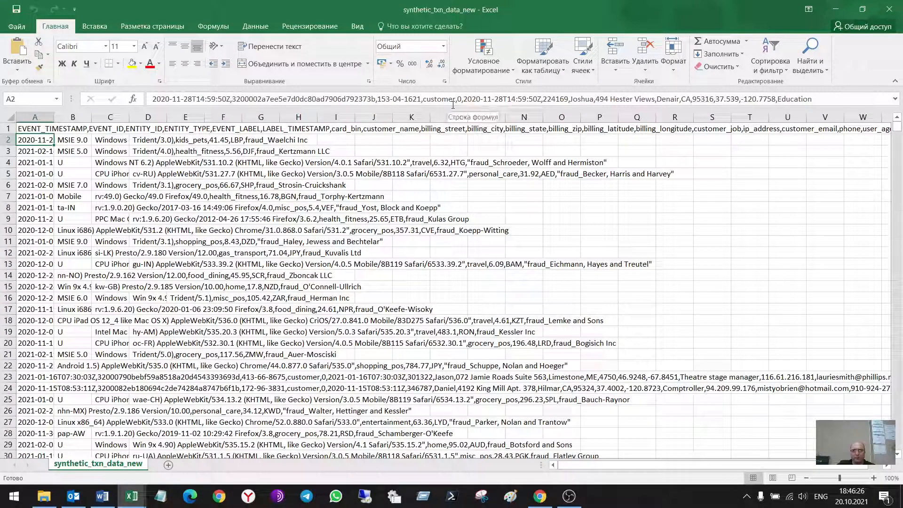
{"action": "left_click", "coordinate": [233, 131]}
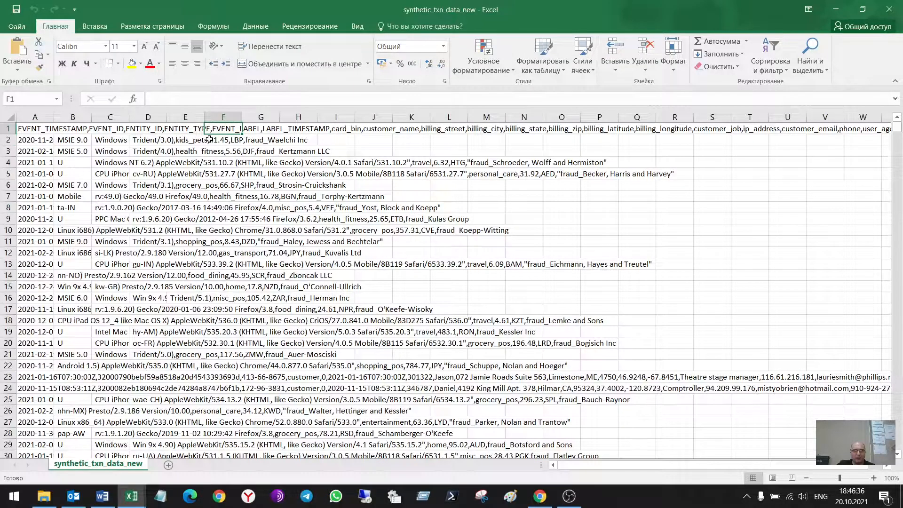
- Check the column order in the Result after wrangler workbook, and close both workbooks to return to SageMaker Studio
{"action": "left_click", "coordinate": [133, 497]}
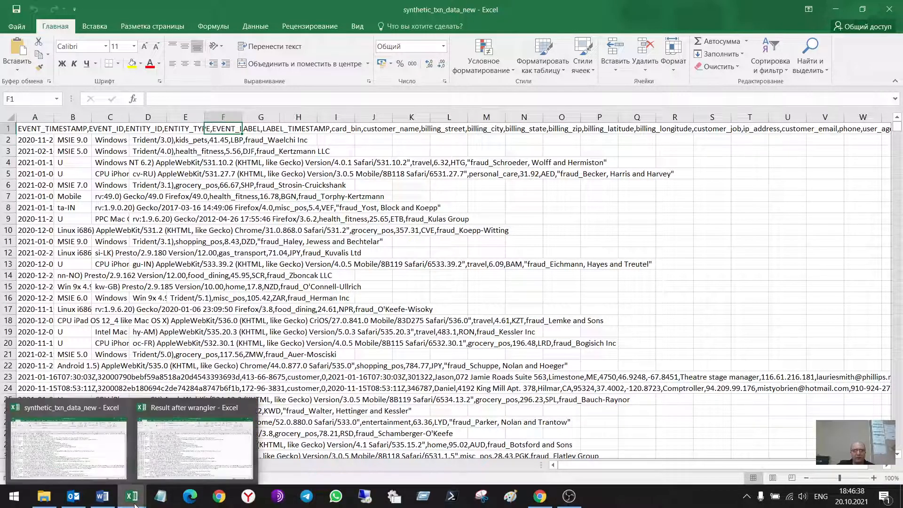
{"action": "left_click", "coordinate": [181, 470]}
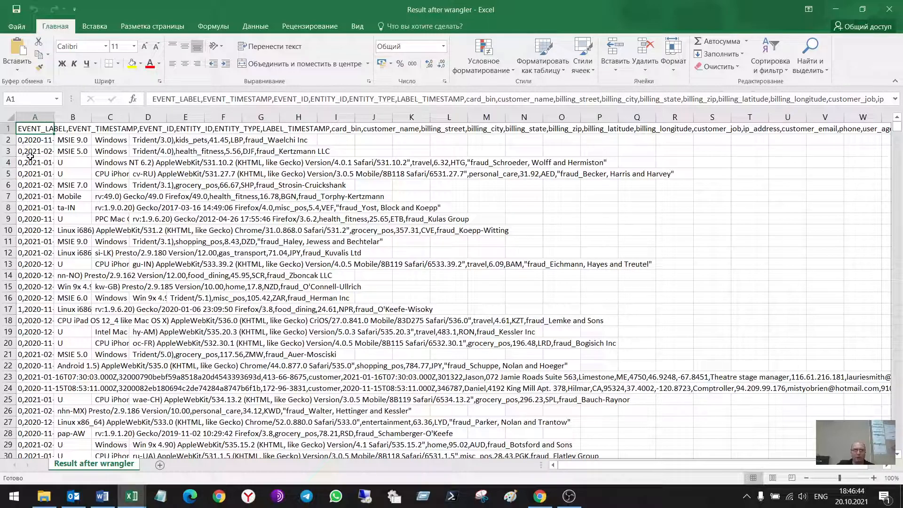
{"action": "left_click", "coordinate": [890, 9]}
{"action": "left_click", "coordinate": [888, 8]}
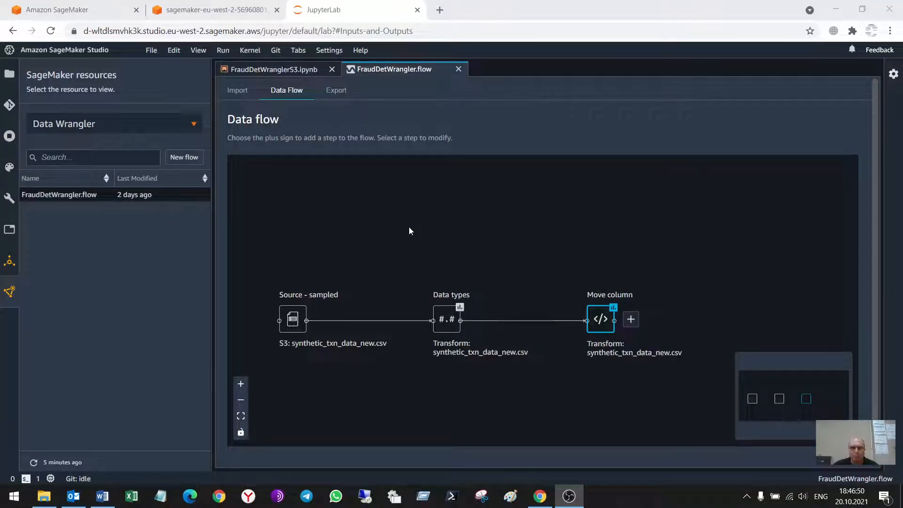
- Look at the data sources available for import in FraudDetWrangler.flow and return to the data flow diagram
{"action": "mouse_move", "coordinate": [295, 325]}
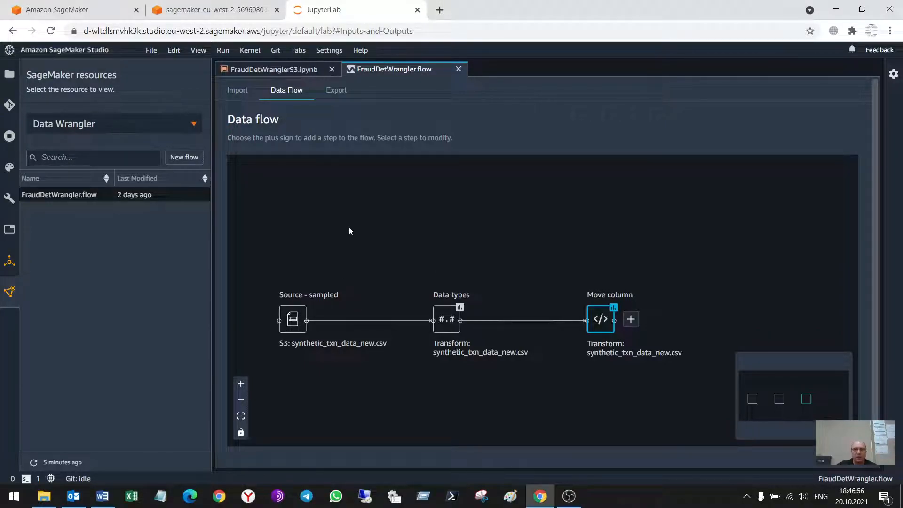
{"action": "left_click", "coordinate": [236, 92]}
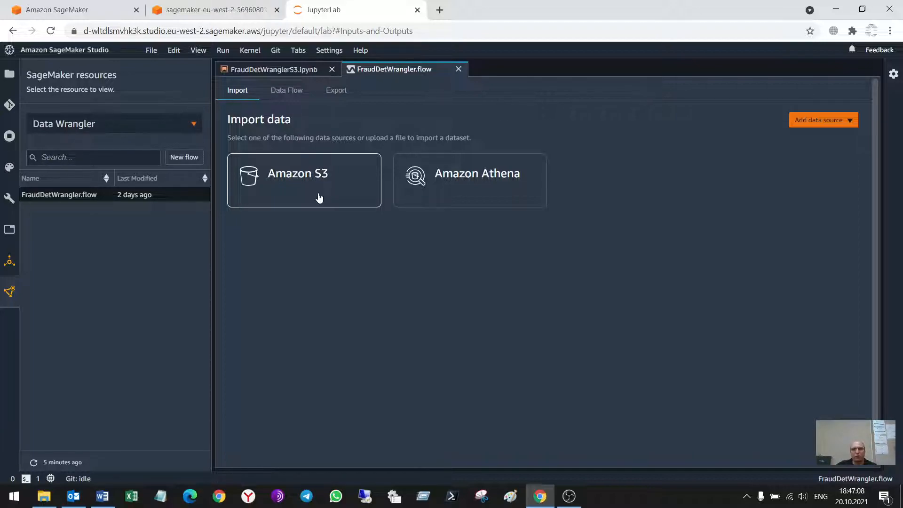
{"action": "left_click", "coordinate": [287, 90]}
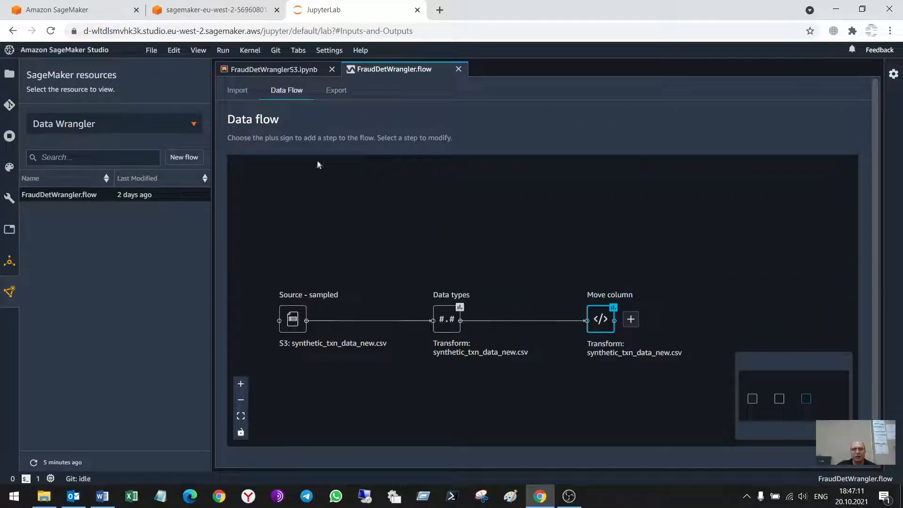
- Open the Data types node and examine the records and column types of synthetic_txn_data_new.csv
{"action": "left_click", "coordinate": [449, 329]}
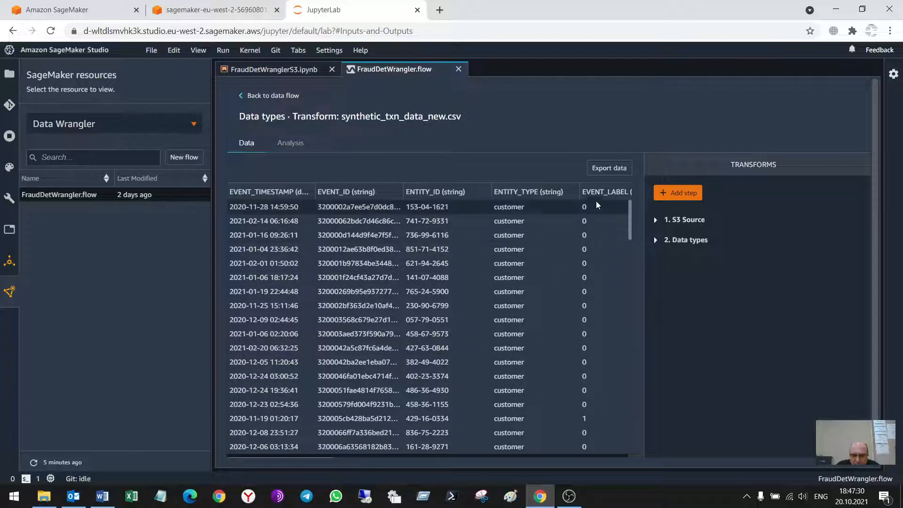
{"action": "scroll", "coordinate": [611, 308], "scroll_direction": "down", "scroll_amount": 6}
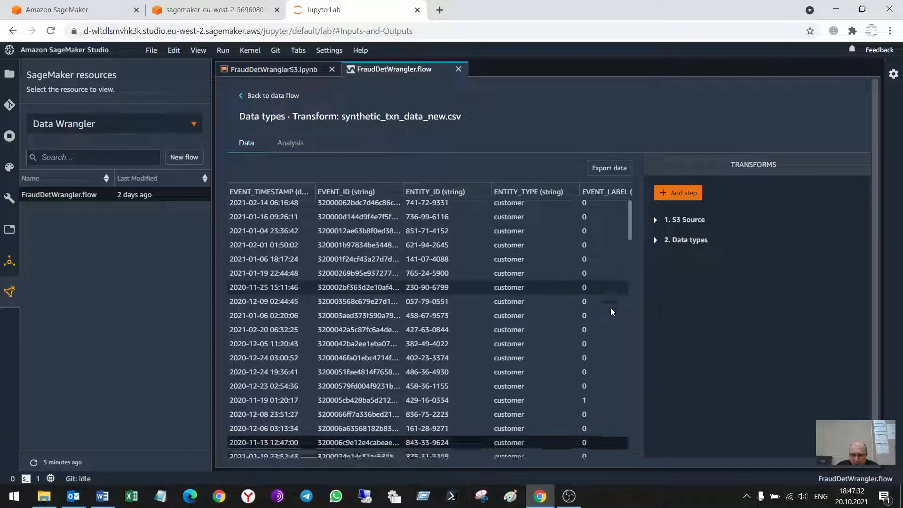
{"action": "scroll", "coordinate": [600, 268], "scroll_direction": "up", "scroll_amount": 3}
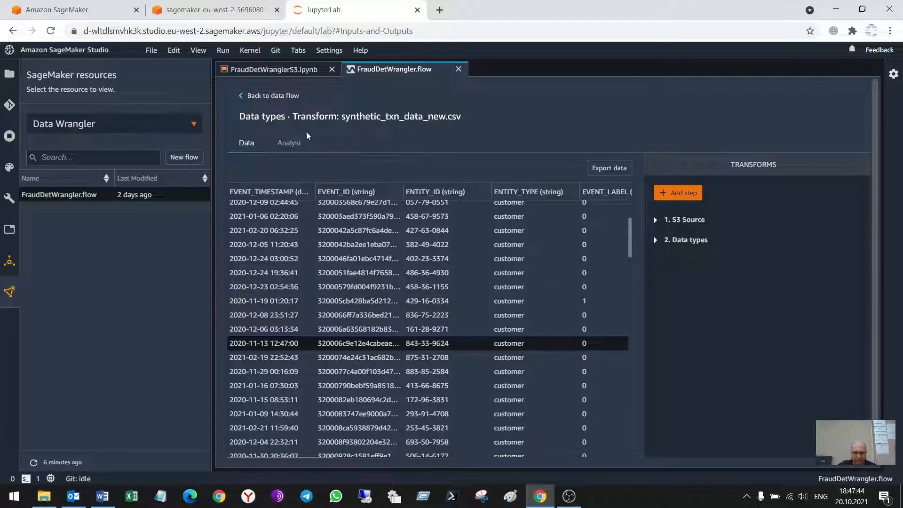
- View the saved Summary analysis of the Data types node across to EVENT_LABEL, and return to the data flow
{"action": "left_click", "coordinate": [281, 144]}
{"action": "left_click", "coordinate": [324, 278]}
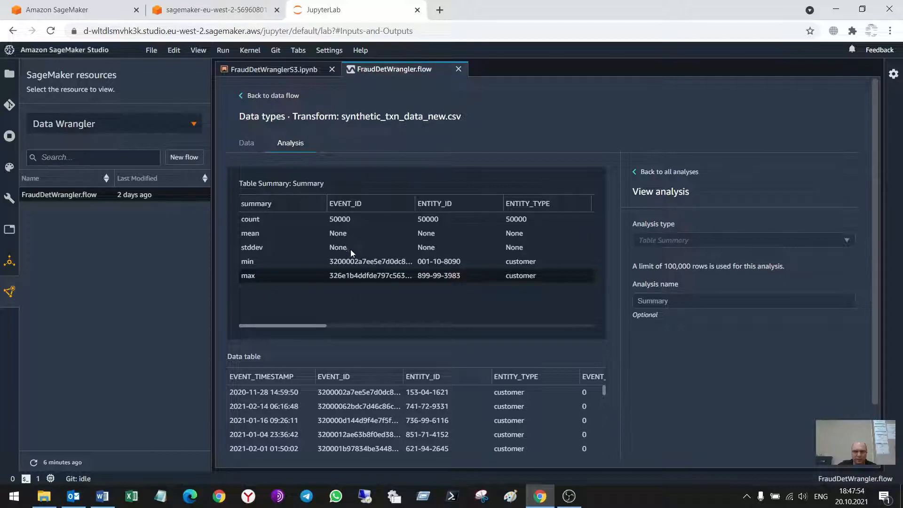
{"action": "mouse_move", "coordinate": [300, 324]}
{"action": "left_mouse_down"}
{"action": "mouse_move", "coordinate": [340, 335]}
{"action": "mouse_move", "coordinate": [443, 334]}
{"action": "mouse_move", "coordinate": [315, 332]}
{"action": "left_mouse_up"}
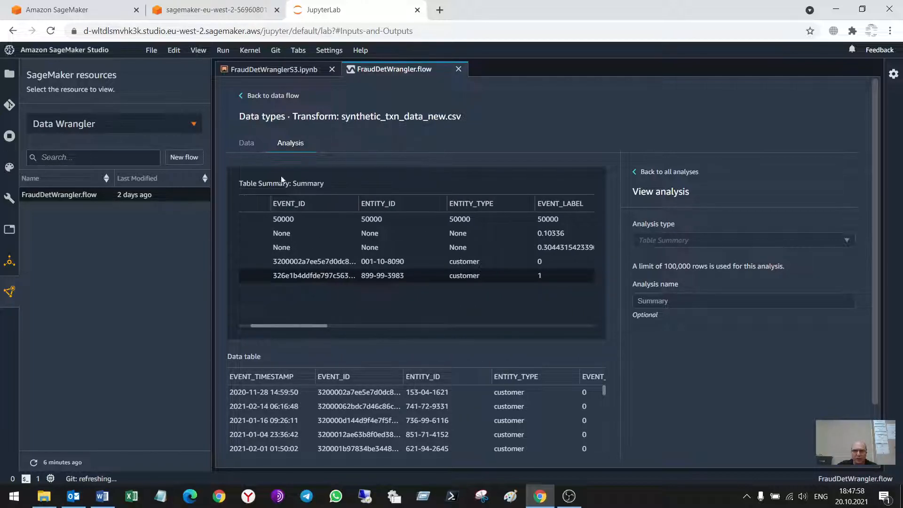
{"action": "left_click", "coordinate": [275, 100]}
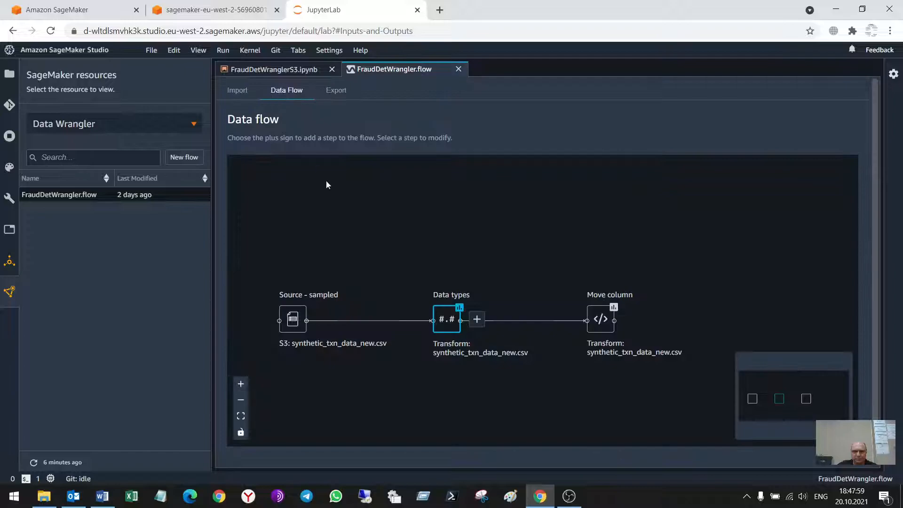
- View the saved Histogram analysis of LABEL_TIMESTAMP by EVENT_LABEL on the Data types node, and return to the data flow
{"action": "left_click", "coordinate": [447, 327]}
{"action": "left_click", "coordinate": [301, 145]}
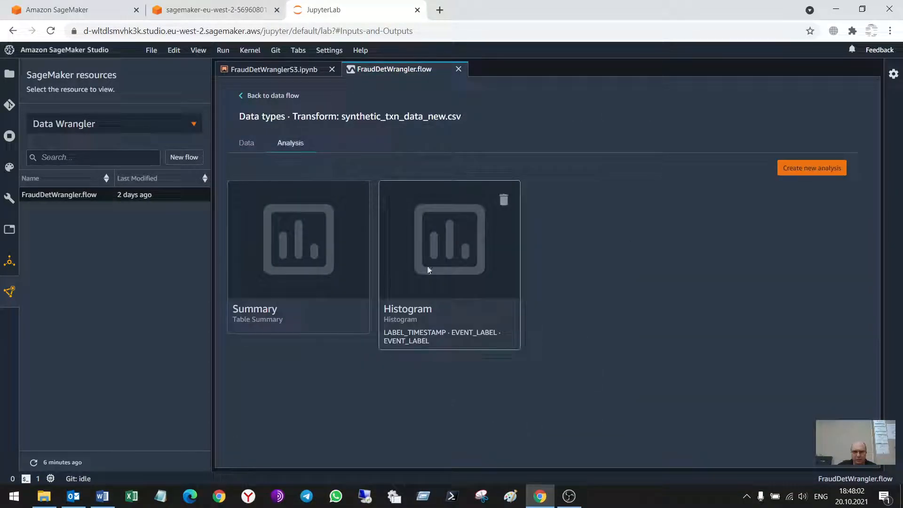
{"action": "left_click", "coordinate": [446, 274]}
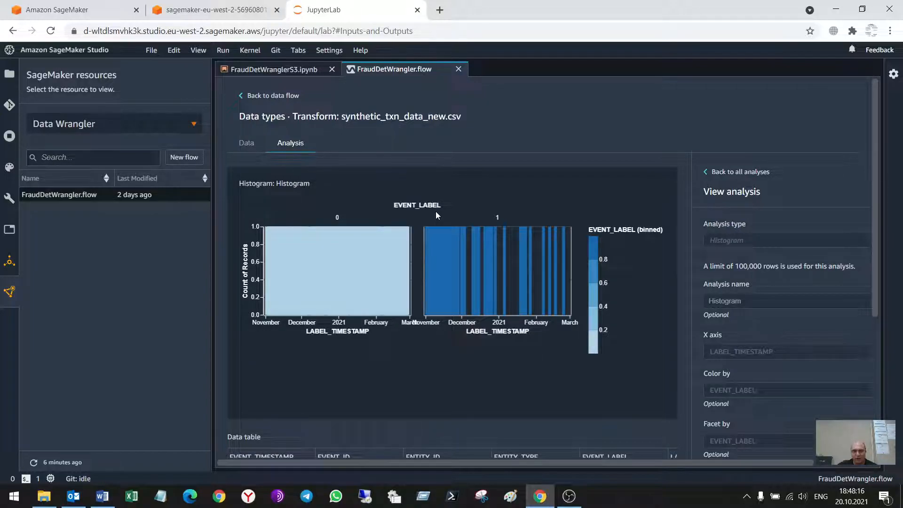
{"action": "left_click", "coordinate": [252, 140]}
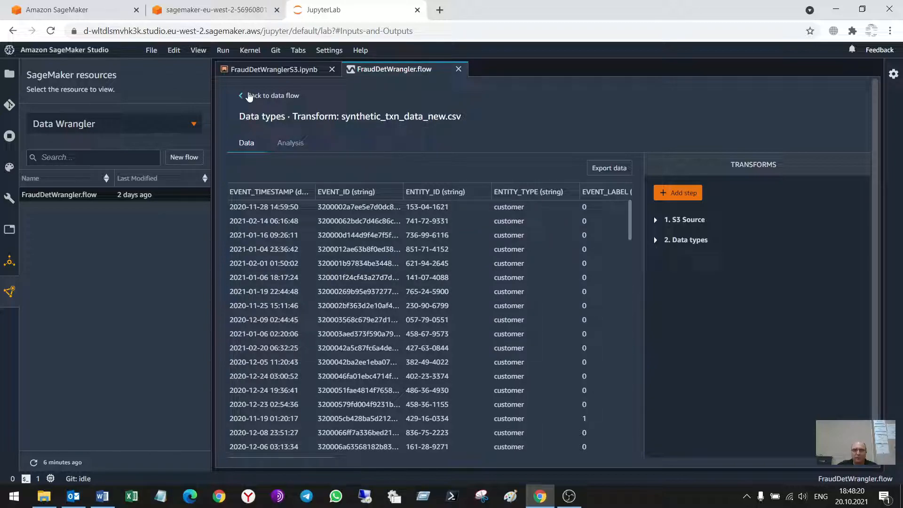
{"action": "left_click", "coordinate": [269, 96]}
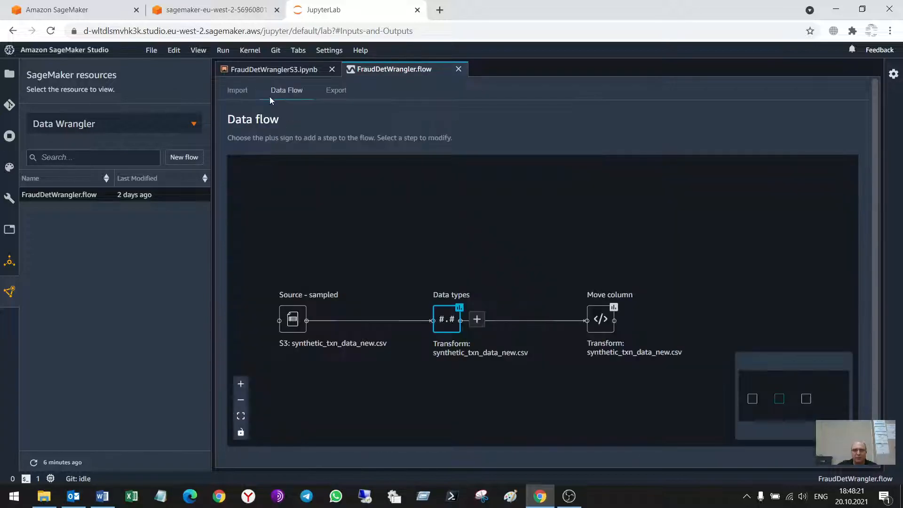
- Start a new analysis on the Data types node and examine the available analysis types
{"action": "left_click", "coordinate": [477, 319]}
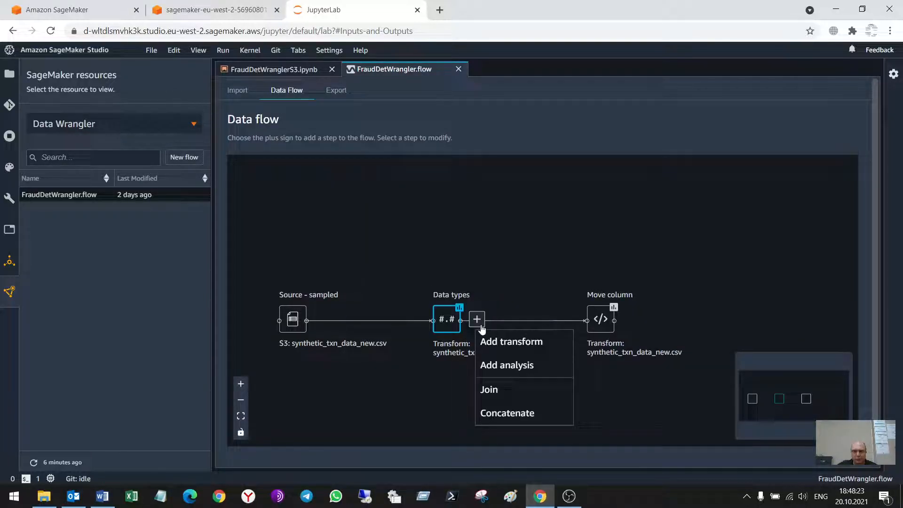
{"action": "left_click", "coordinate": [513, 367]}
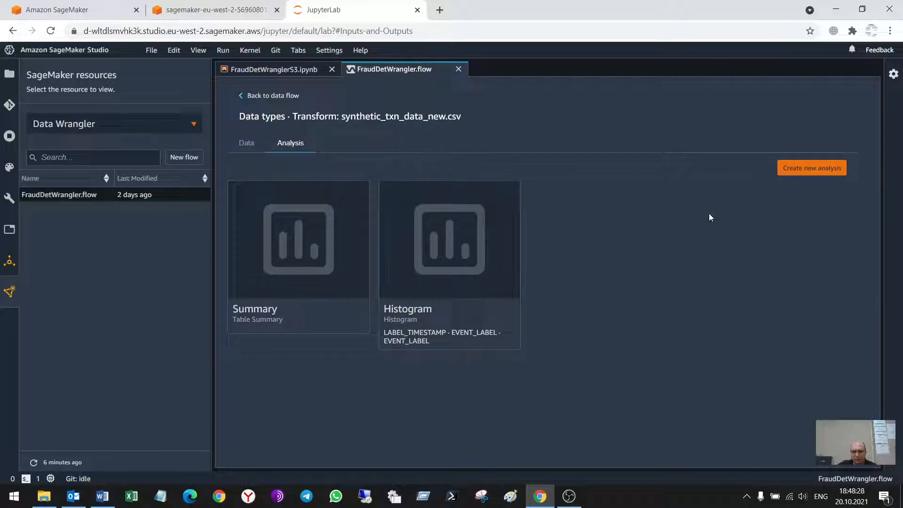
{"action": "left_click", "coordinate": [802, 169]}
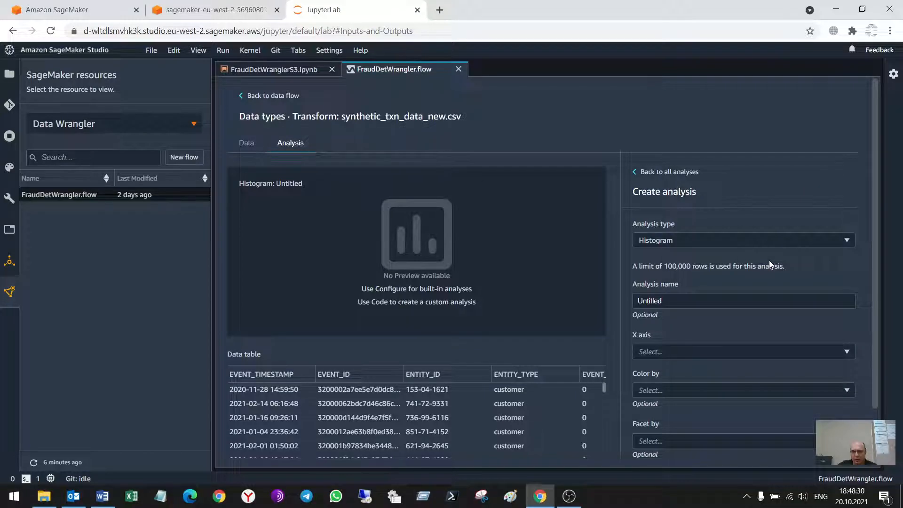
{"action": "left_click", "coordinate": [742, 239]}
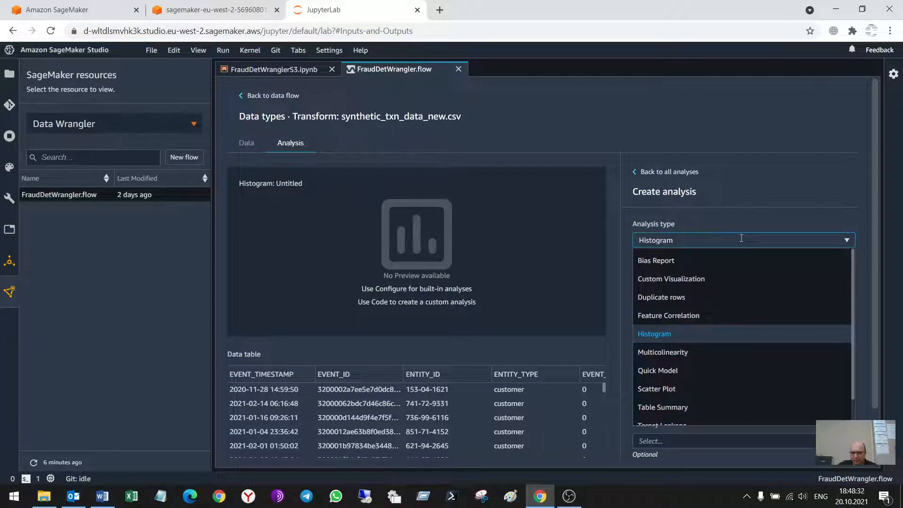
{"action": "scroll", "coordinate": [756, 328], "scroll_direction": "down", "scroll_amount": 1}
{"action": "scroll", "coordinate": [756, 330], "scroll_direction": "up", "scroll_amount": 1}
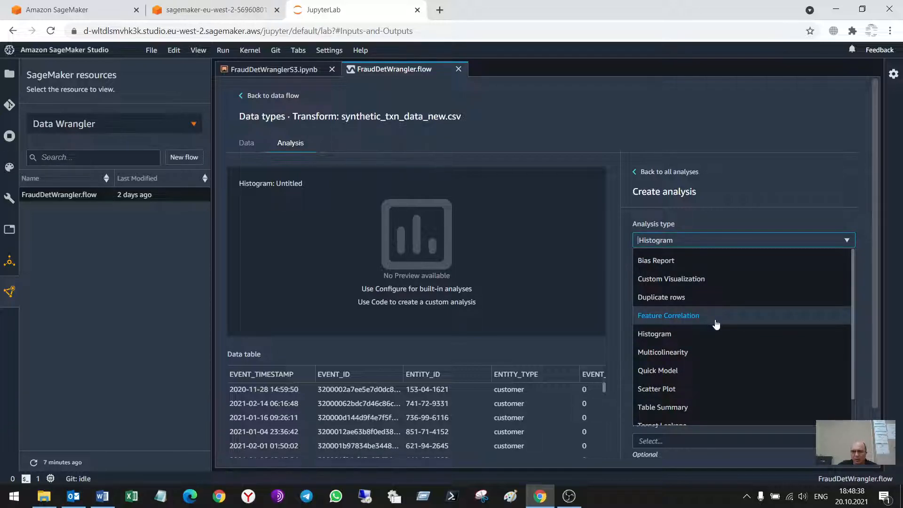
{"action": "scroll", "coordinate": [716, 325], "scroll_direction": "down", "scroll_amount": 1}
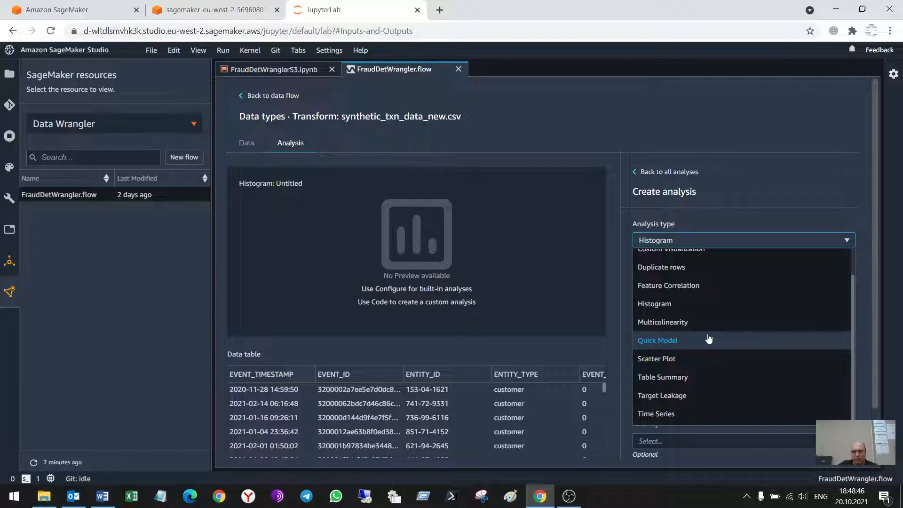
- Choose the Quick Model analysis type to read its description and settings, and return to the data flow without creating it
{"action": "left_click", "coordinate": [709, 339]}
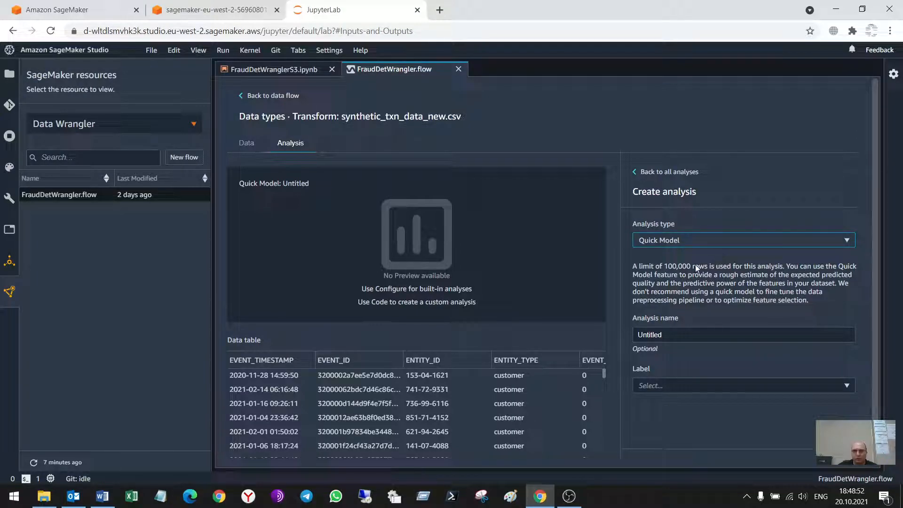
{"action": "scroll", "coordinate": [766, 346], "scroll_direction": "down", "scroll_amount": 1}
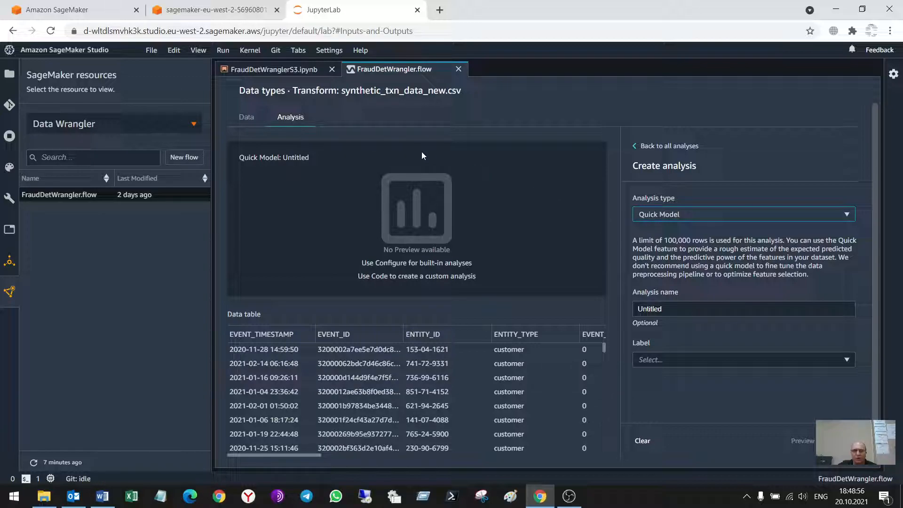
{"action": "scroll", "coordinate": [290, 114], "scroll_direction": "up", "scroll_amount": 1}
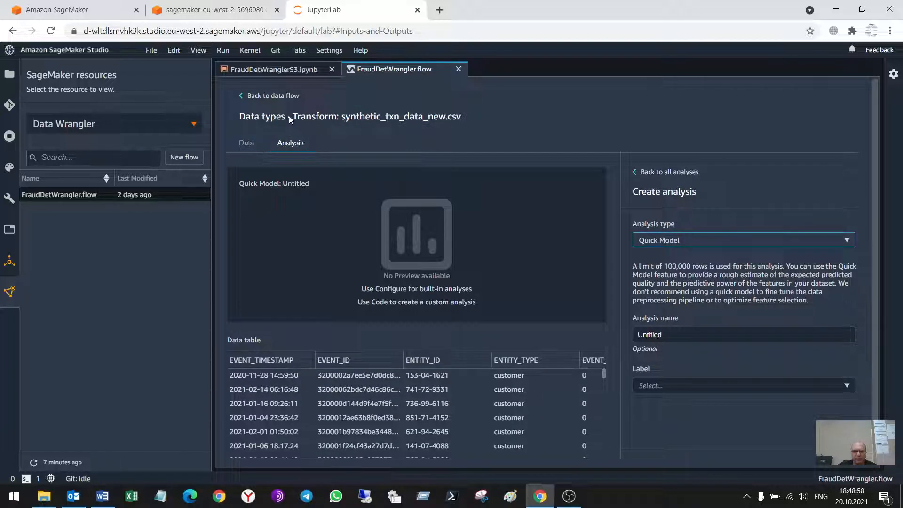
{"action": "left_click", "coordinate": [271, 95]}
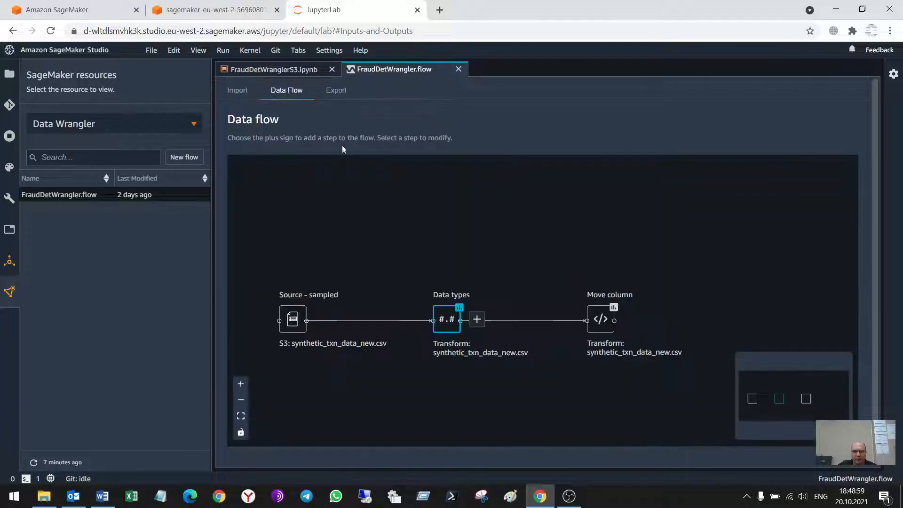
- Start adding a transform step to the Data types node and examine the list of available transforms
{"action": "left_click", "coordinate": [477, 319]}
{"action": "left_click", "coordinate": [501, 342]}
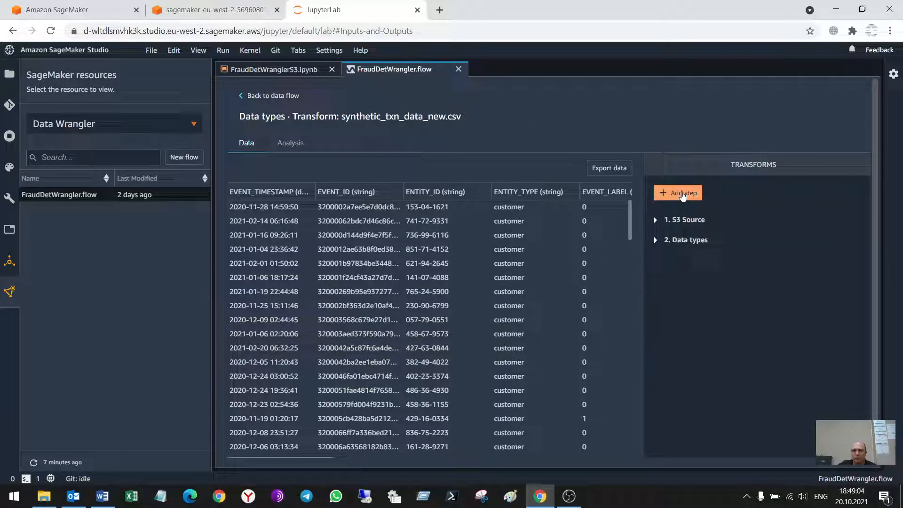
{"action": "left_click", "coordinate": [683, 194]}
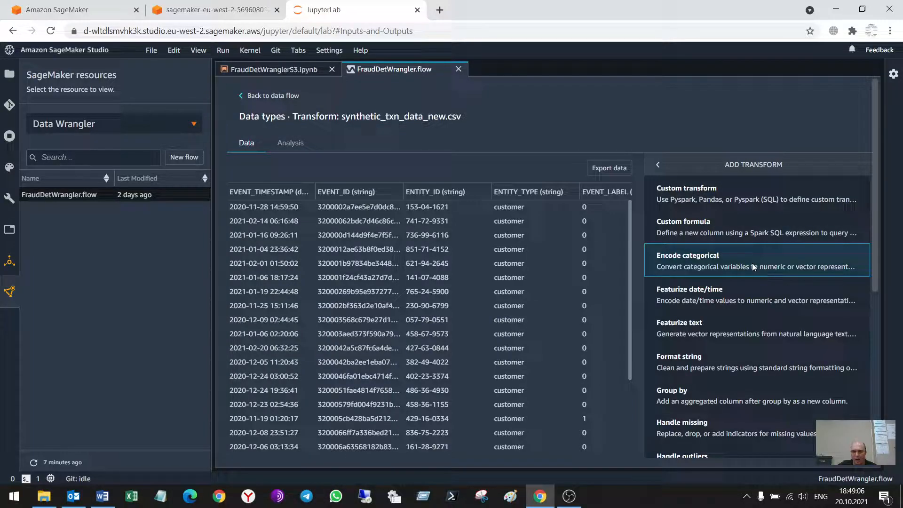
{"action": "scroll", "coordinate": [743, 258], "scroll_direction": "down", "scroll_amount": 6}
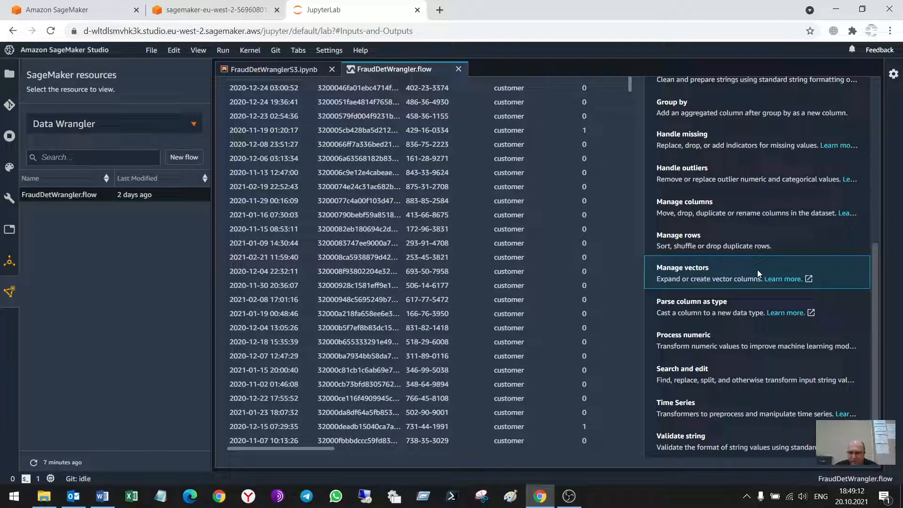
{"action": "scroll", "coordinate": [758, 271], "scroll_direction": "up", "scroll_amount": 6}
{"action": "scroll", "coordinate": [758, 270], "scroll_direction": "down", "scroll_amount": 4}
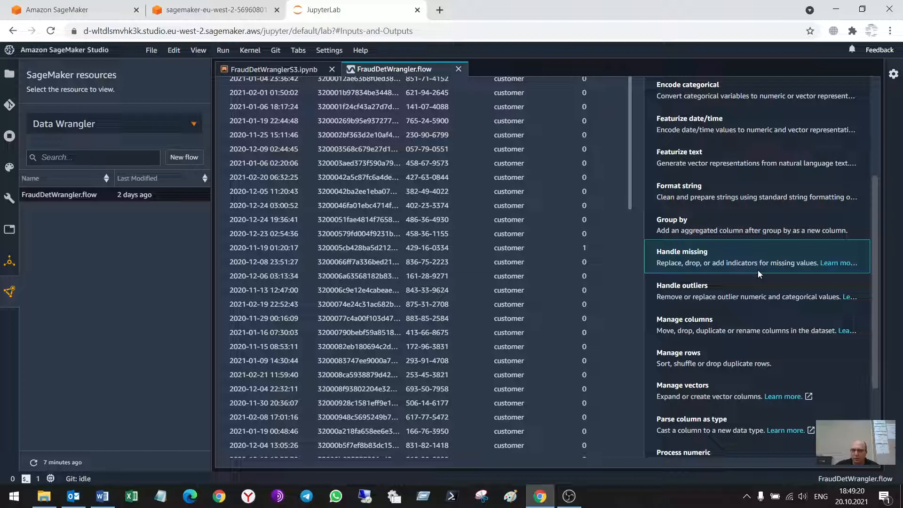
{"action": "scroll", "coordinate": [758, 270], "scroll_direction": "up", "scroll_amount": 4}
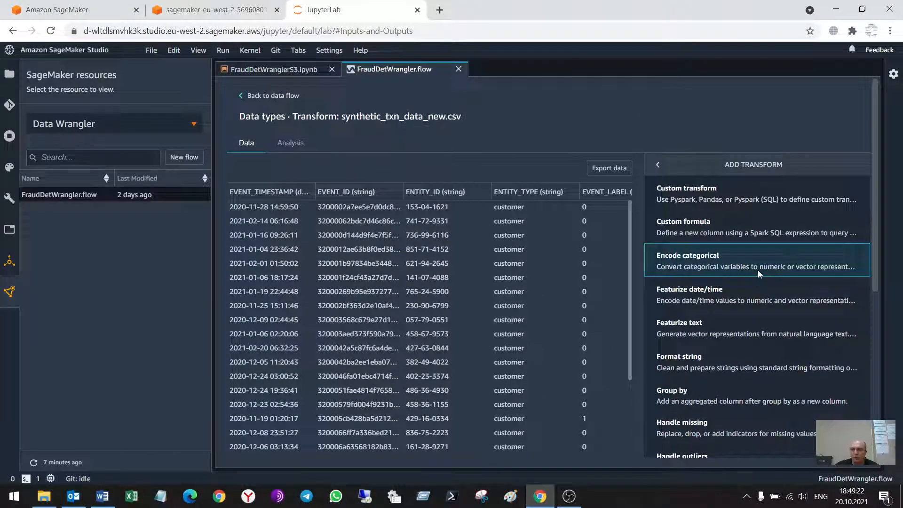
{"action": "scroll", "coordinate": [758, 270], "scroll_direction": "down", "scroll_amount": 3}
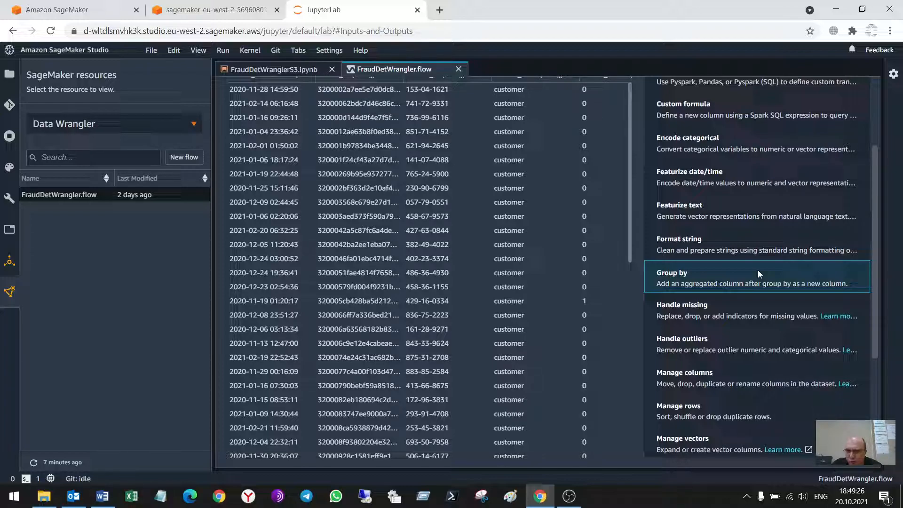
- Choose the Manage columns transform for the Data types node, with the Move column operation and the Move to start type
{"action": "scroll", "coordinate": [758, 270], "scroll_direction": "up", "scroll_amount": 3}
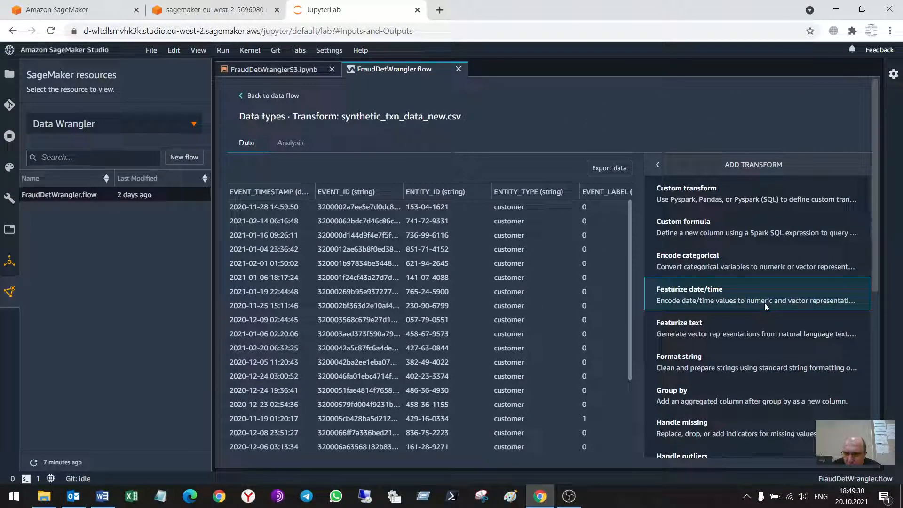
{"action": "scroll", "coordinate": [764, 303], "scroll_direction": "down", "scroll_amount": 1}
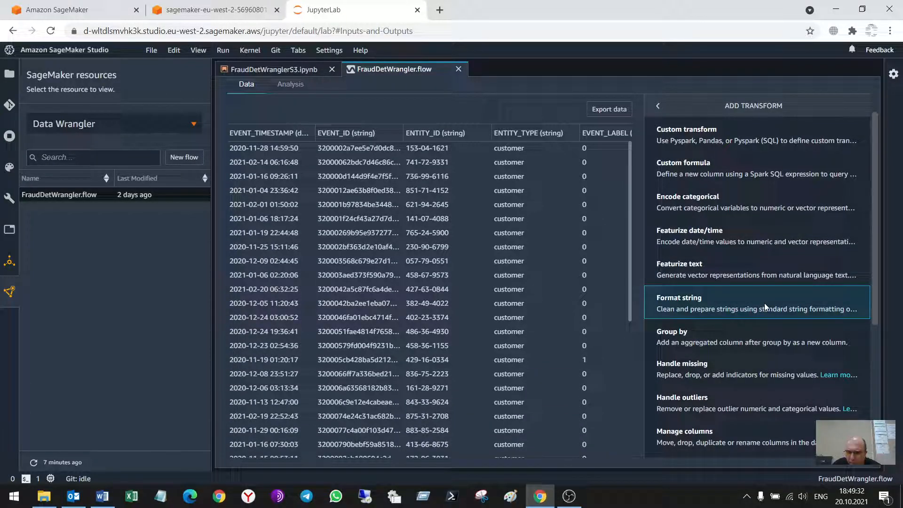
{"action": "scroll", "coordinate": [764, 303], "scroll_direction": "down", "scroll_amount": 2}
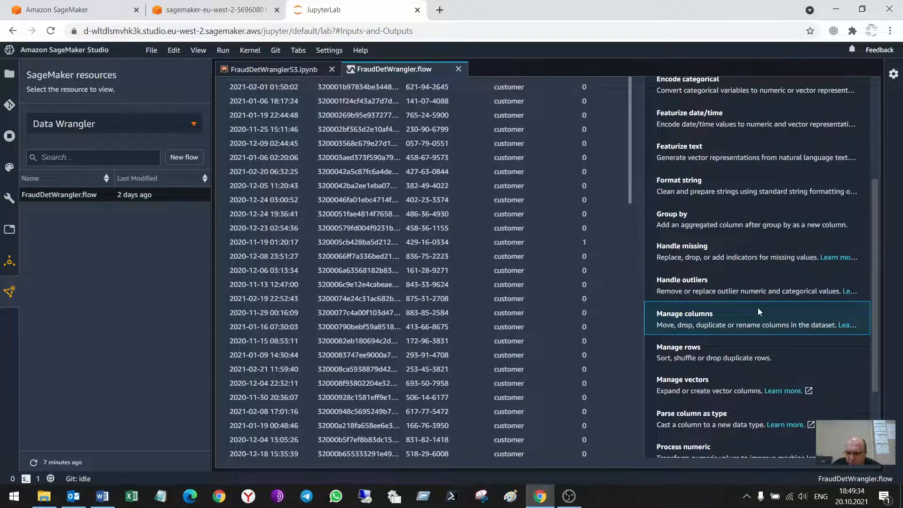
{"action": "left_click", "coordinate": [758, 308]}
{"action": "left_click", "coordinate": [735, 221]}
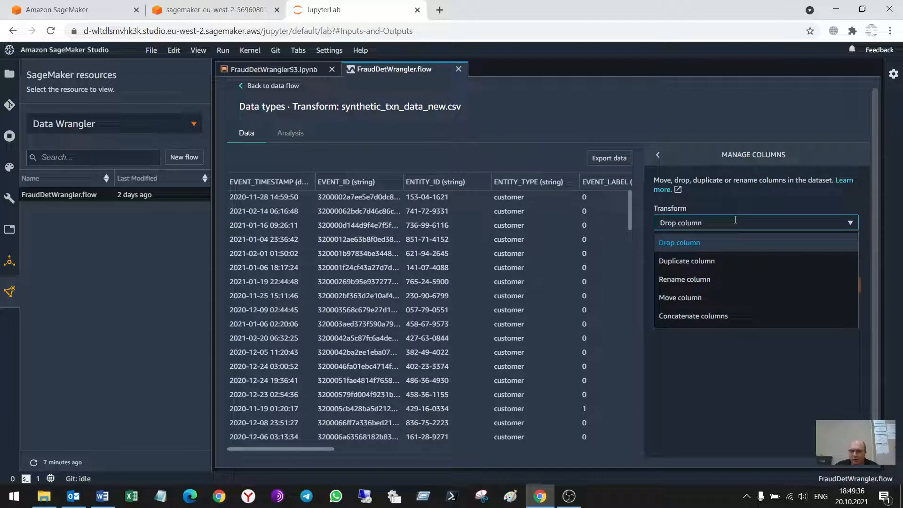
{"action": "left_click", "coordinate": [728, 301]}
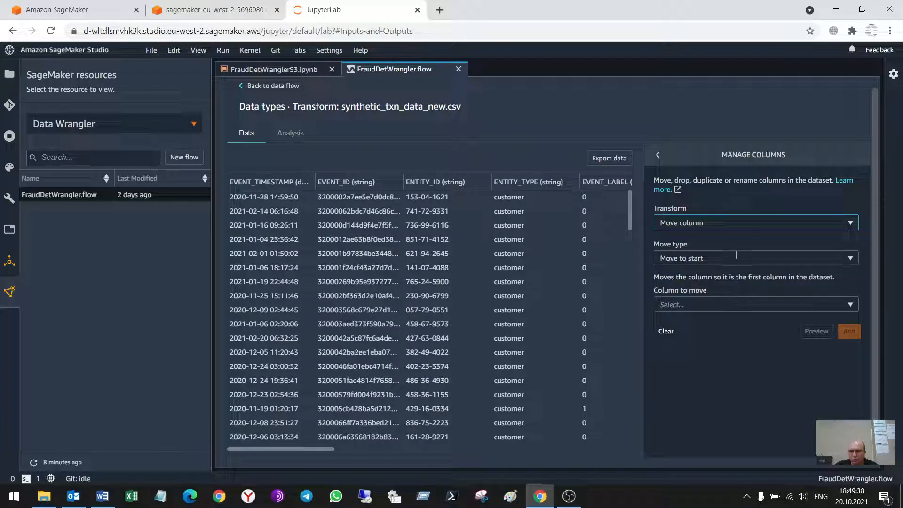
{"action": "left_click", "coordinate": [744, 257]}
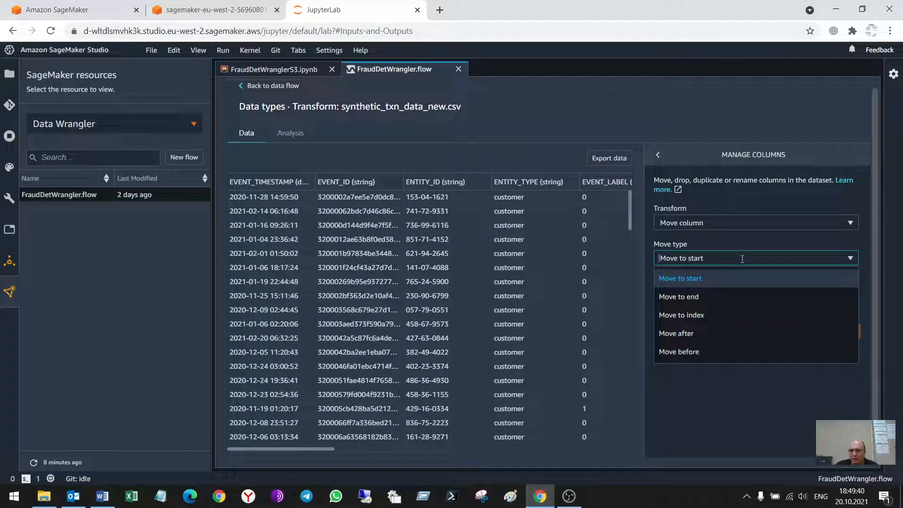
{"action": "left_click", "coordinate": [739, 278]}
- Examine the columns available to move, and return to the data flow without adding the transform
{"action": "left_click", "coordinate": [748, 304]}
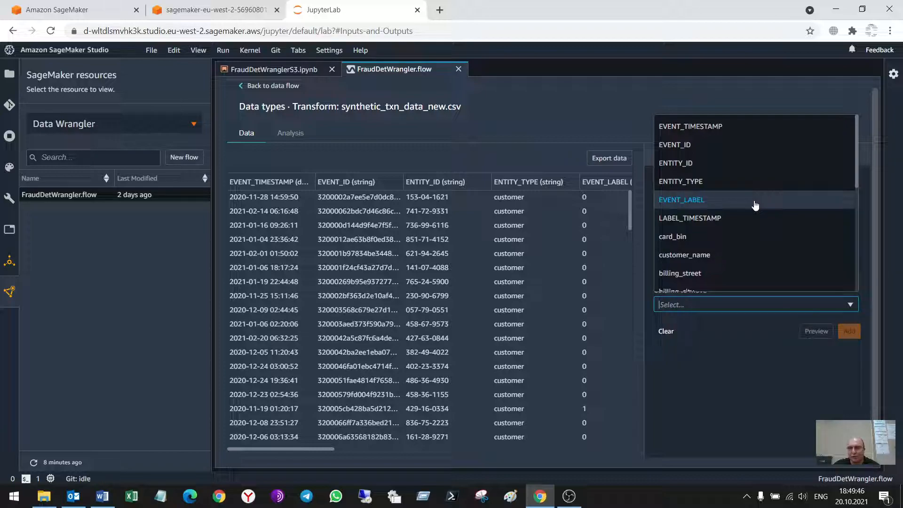
{"action": "scroll", "coordinate": [755, 205], "scroll_direction": "down", "scroll_amount": 1}
{"action": "scroll", "coordinate": [755, 206], "scroll_direction": "up", "scroll_amount": 1}
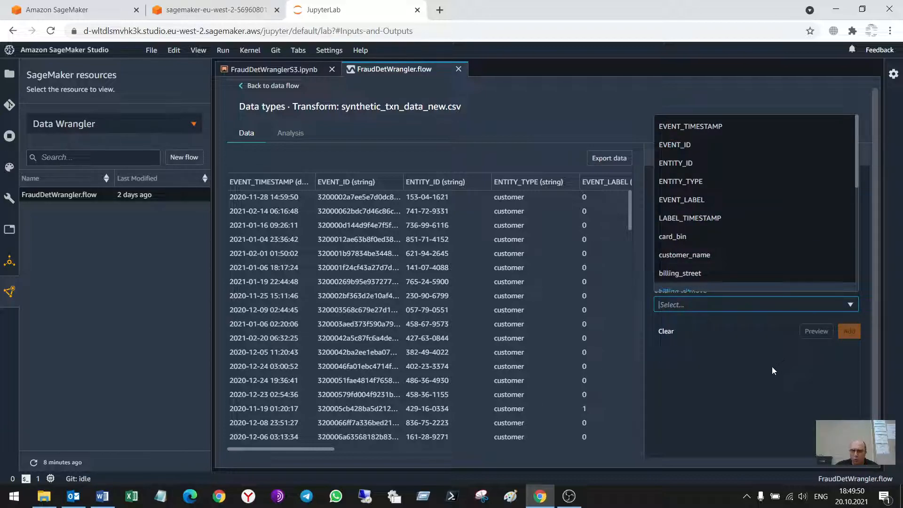
{"action": "left_click", "coordinate": [852, 344]}
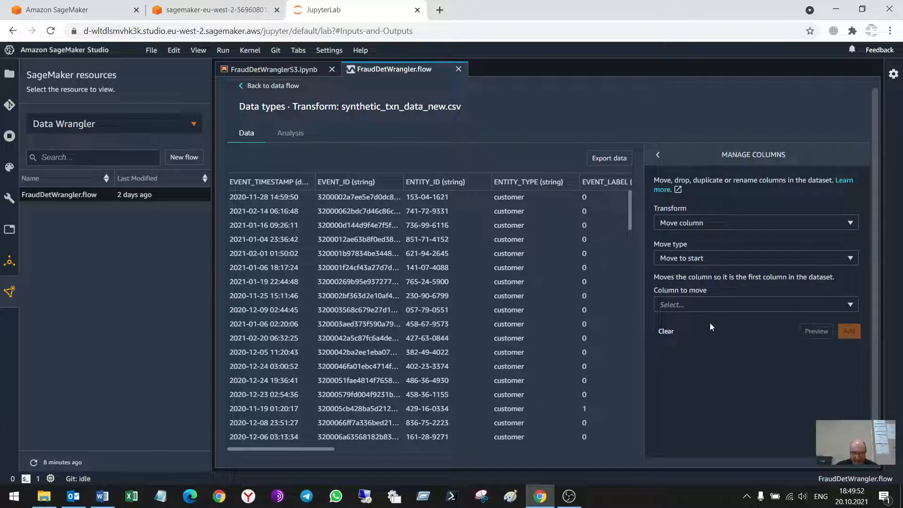
{"action": "left_click", "coordinate": [295, 133]}
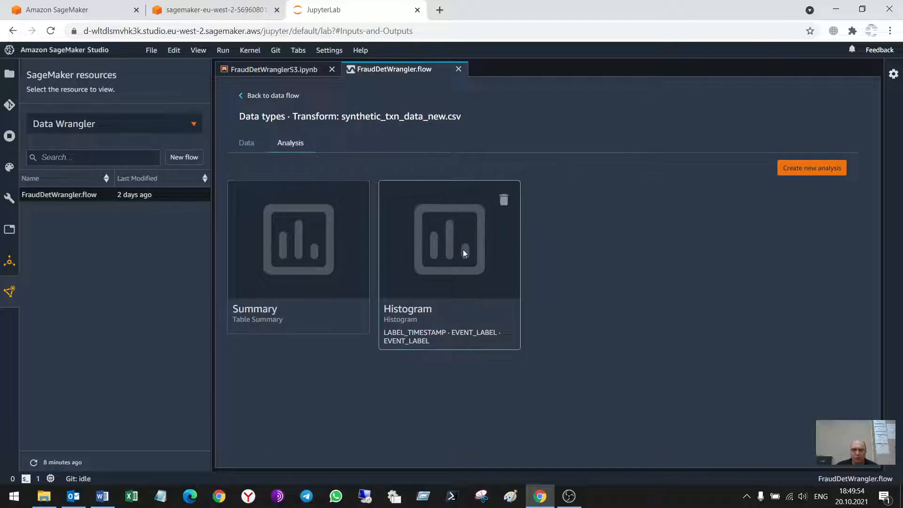
{"action": "left_click", "coordinate": [278, 97]}
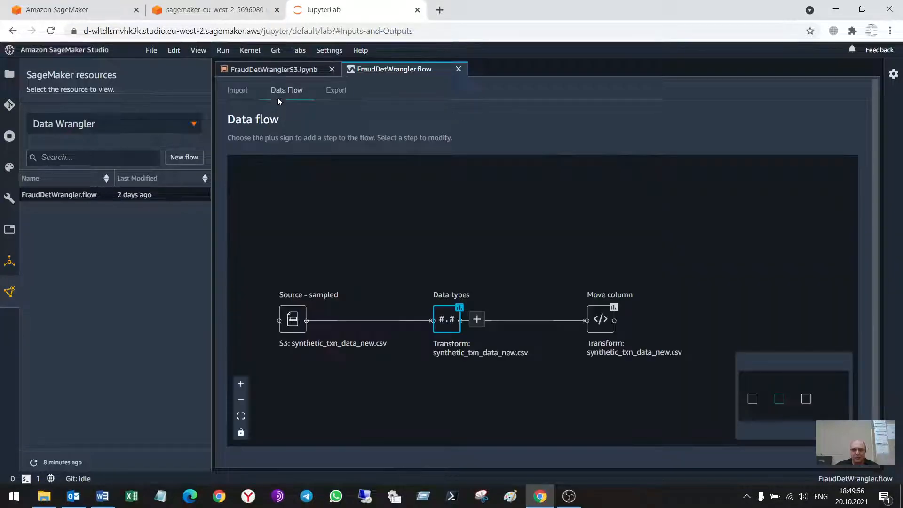
- Inspect the Move column node's data and view its saved Quick Model analysis of EVENT_LABEL down to the feature importance chart
{"action": "left_click", "coordinate": [600, 319]}
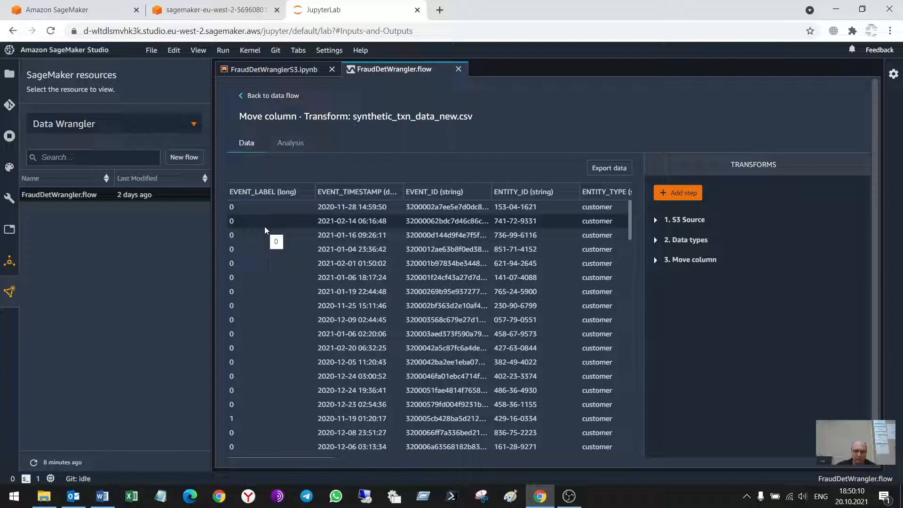
{"action": "left_click", "coordinate": [290, 143]}
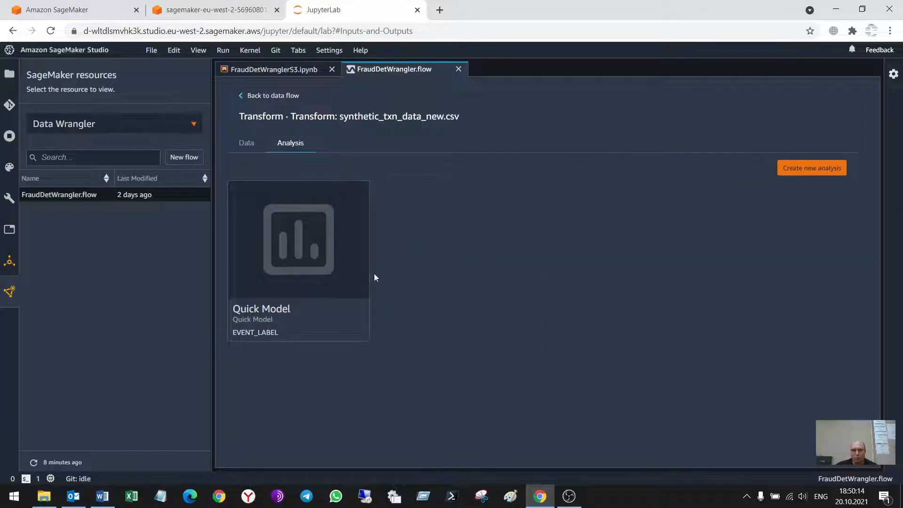
{"action": "left_click", "coordinate": [301, 262]}
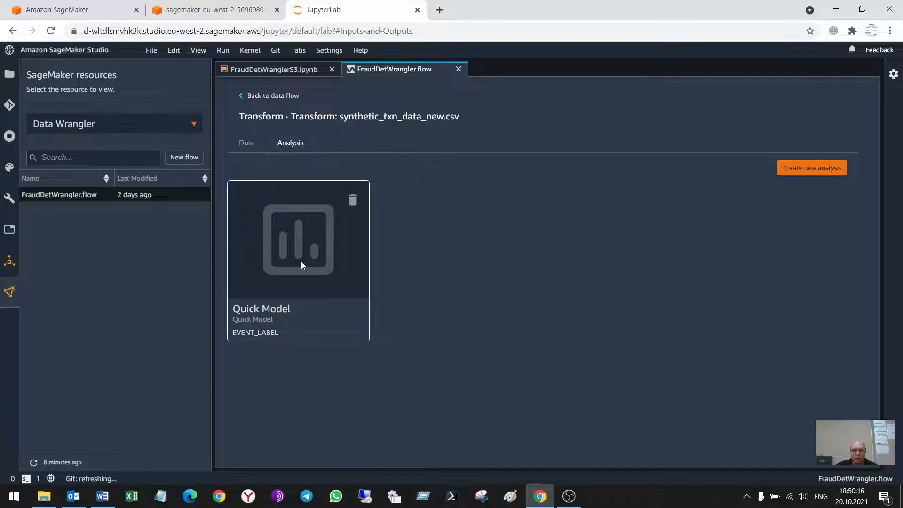
{"action": "scroll", "coordinate": [597, 313], "scroll_direction": "down", "scroll_amount": 5}
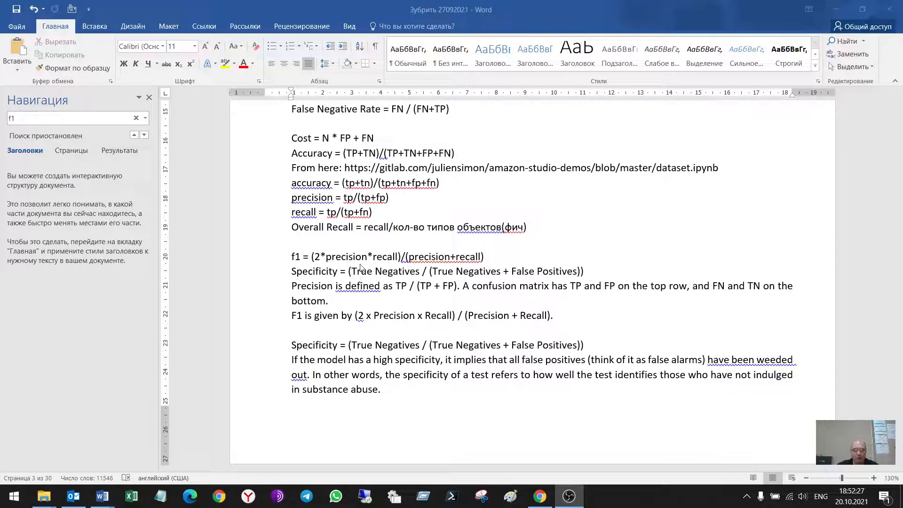
- Review the classification metric formulas in the Word notes, select the precision and recall lines, and close the document without saving
{"action": "scroll", "coordinate": [362, 268], "scroll_direction": "up", "scroll_amount": 1}
{"action": "scroll", "coordinate": [362, 267], "scroll_direction": "up", "scroll_amount": 1}
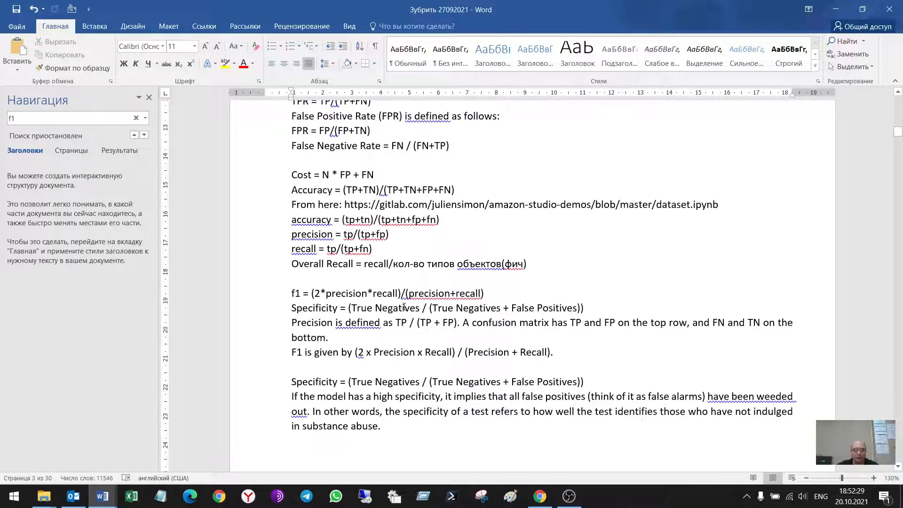
{"action": "scroll", "coordinate": [404, 307], "scroll_direction": "up", "scroll_amount": 3}
{"action": "scroll", "coordinate": [404, 306], "scroll_direction": "up", "scroll_amount": 3}
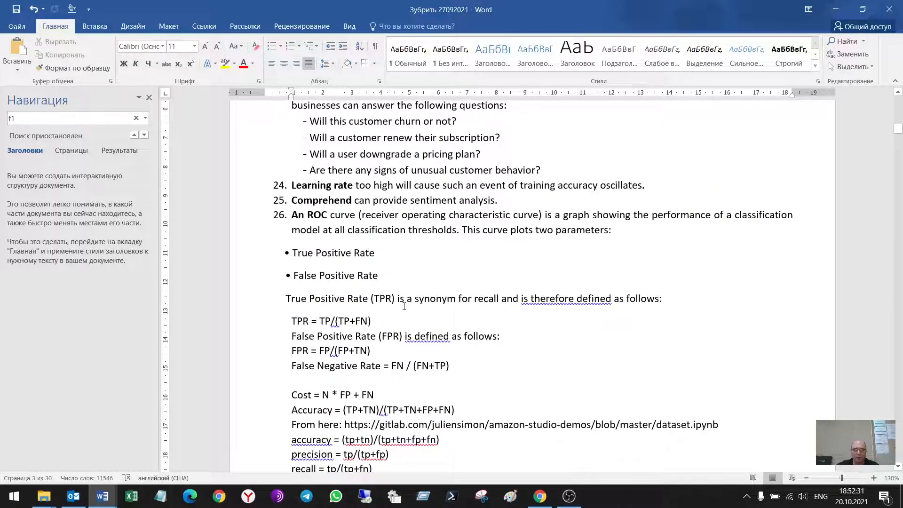
{"action": "scroll", "coordinate": [404, 306], "scroll_direction": "down", "scroll_amount": 5}
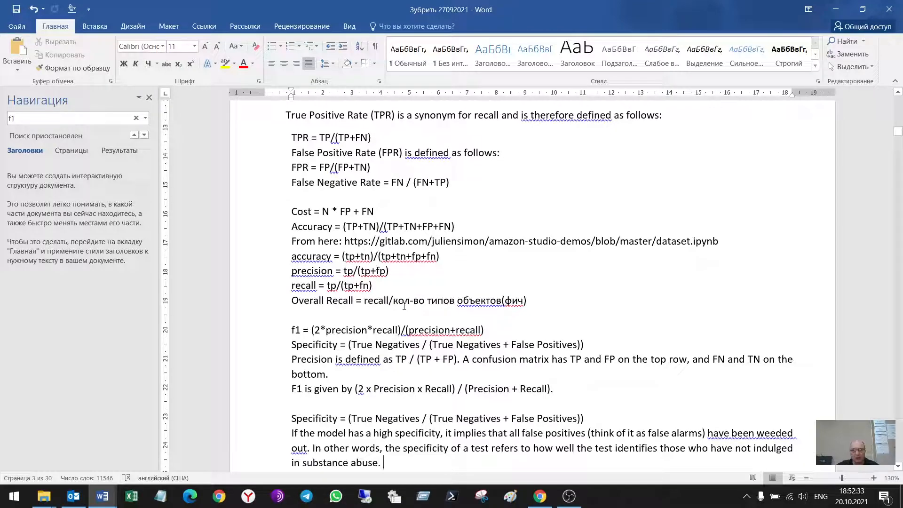
{"action": "left_click_drag", "start_coordinate": [386, 285], "coordinate": [291, 271]}
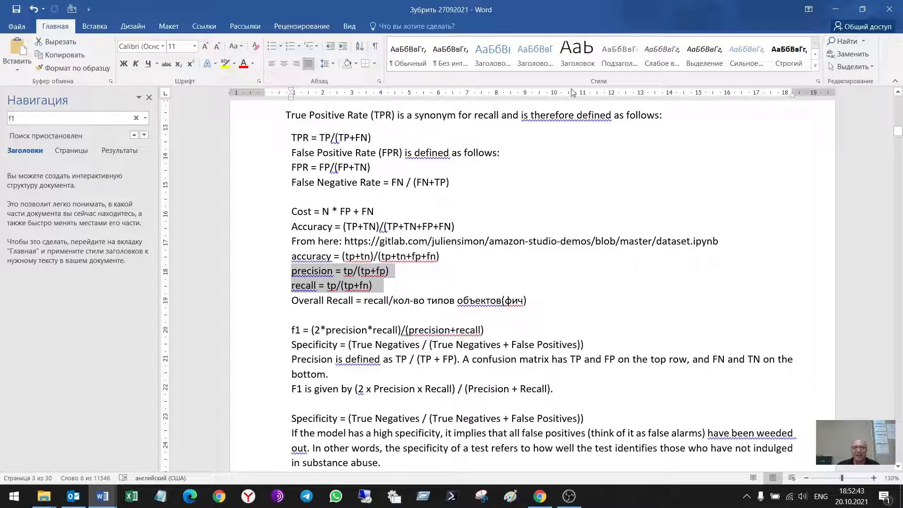
{"action": "left_click", "coordinate": [889, 14]}
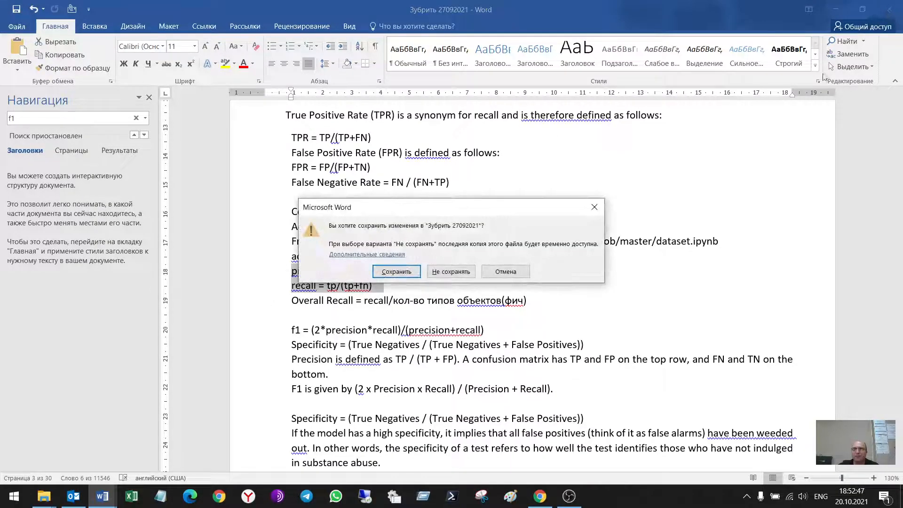
{"action": "left_click", "coordinate": [451, 272]}
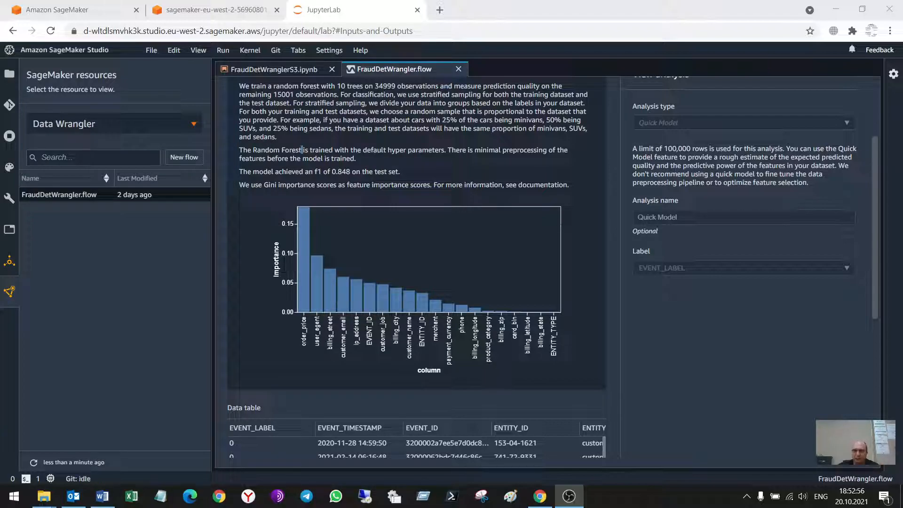
- Review the Move column node's transformed data table and start exporting its data
{"action": "scroll", "coordinate": [571, 186], "scroll_direction": "up", "scroll_amount": 3}
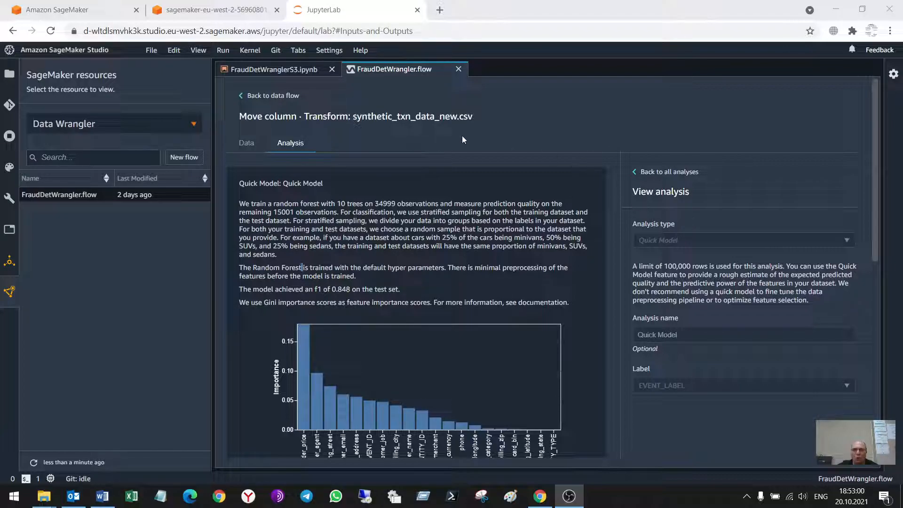
{"action": "left_click", "coordinate": [245, 144]}
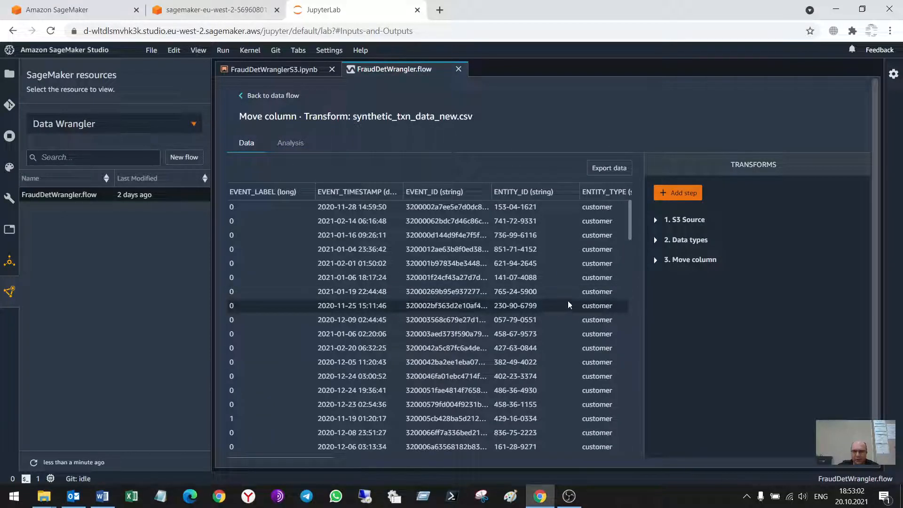
{"action": "left_click", "coordinate": [265, 96]}
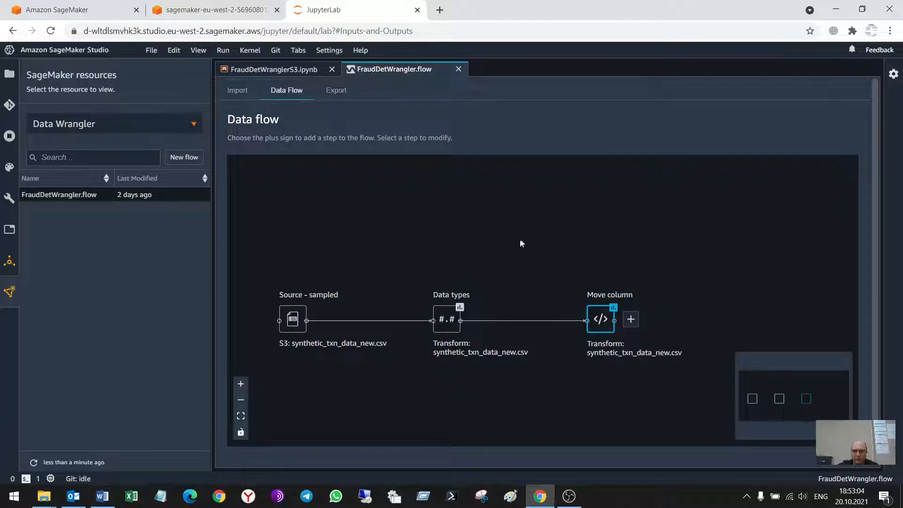
{"action": "left_click", "coordinate": [601, 327]}
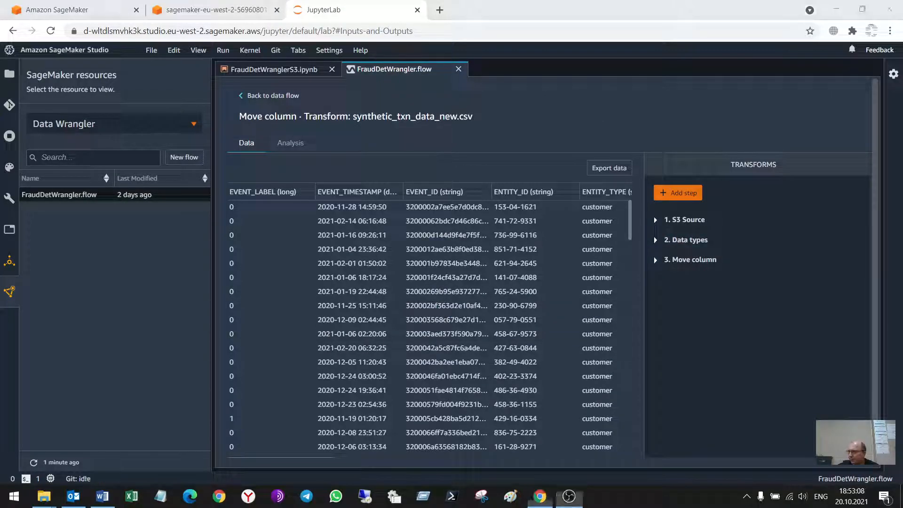
{"action": "left_click", "coordinate": [617, 172]}
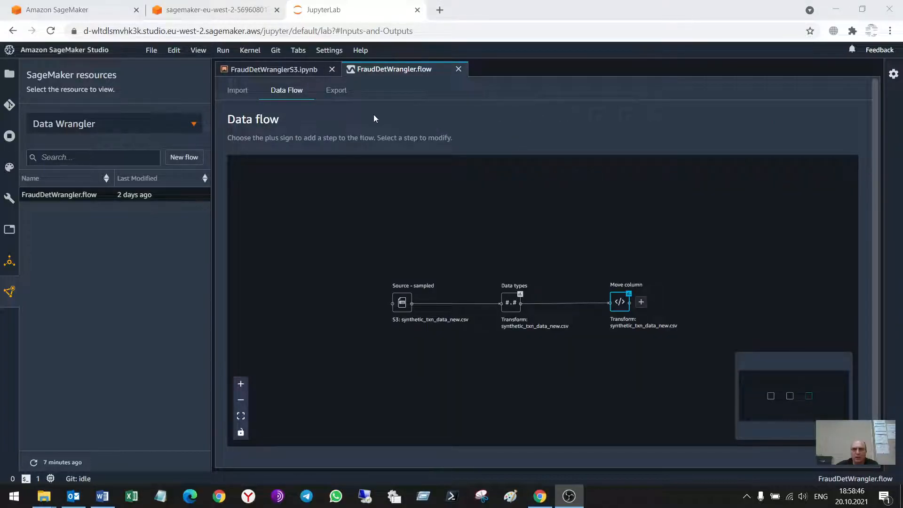
- Reopen the Move column node to show its list of saved analyses, and return to the data flow
{"action": "double_click", "coordinate": [620, 301]}
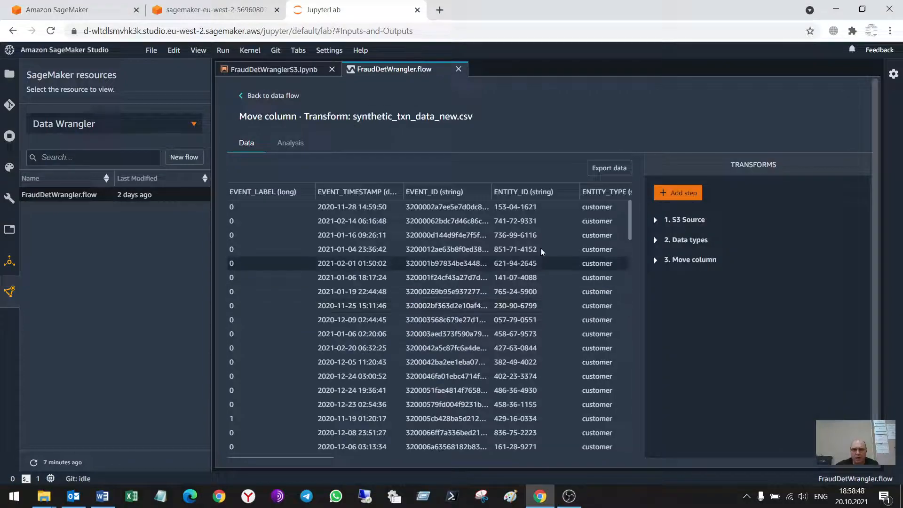
{"action": "left_click", "coordinate": [292, 144]}
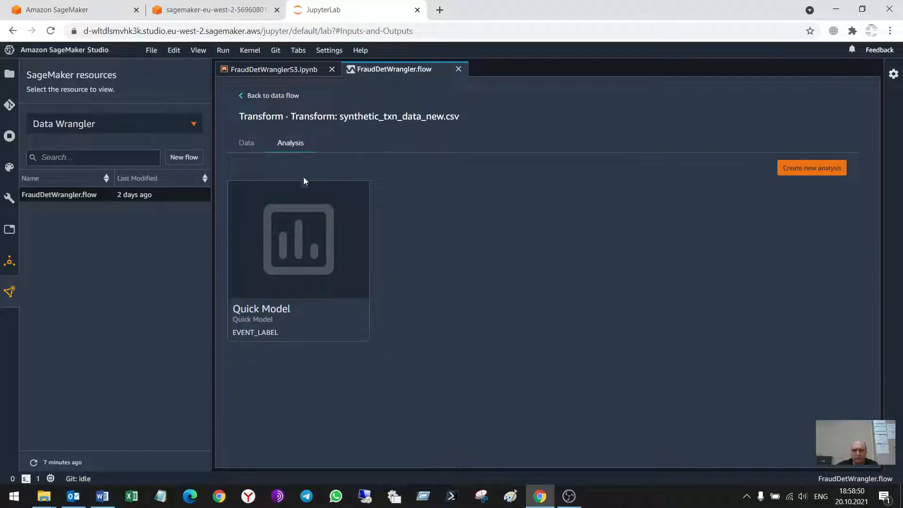
{"action": "left_click", "coordinate": [271, 96]}
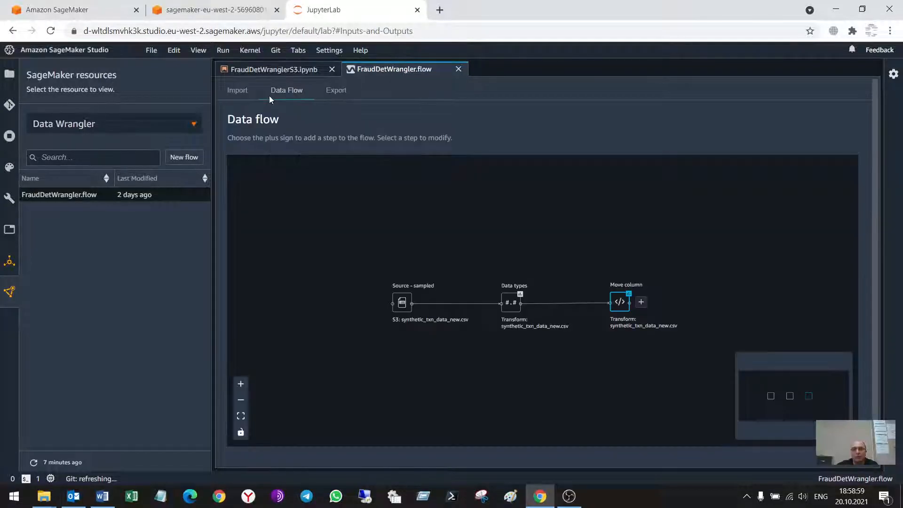
- Select the flow's steps through Move column for export and examine the export options, closing them without choosing one
{"action": "left_click", "coordinate": [337, 95]}
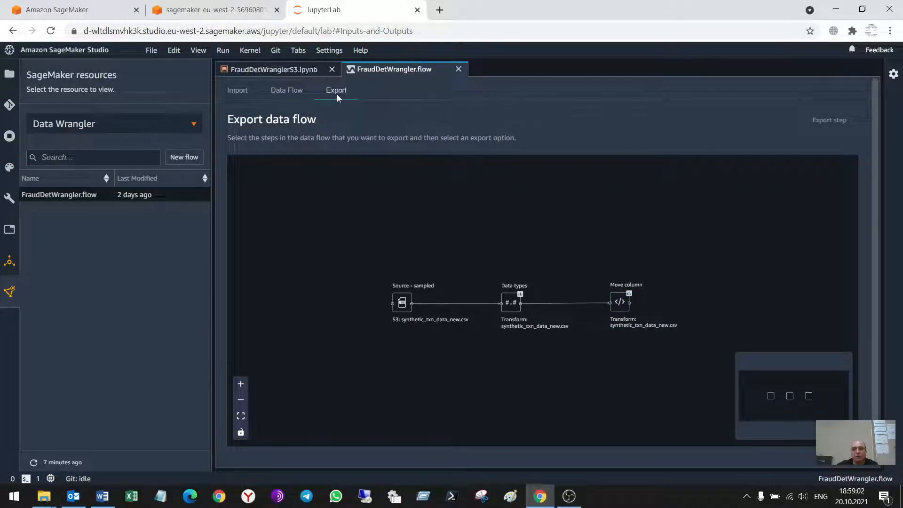
{"action": "left_click", "coordinate": [620, 304]}
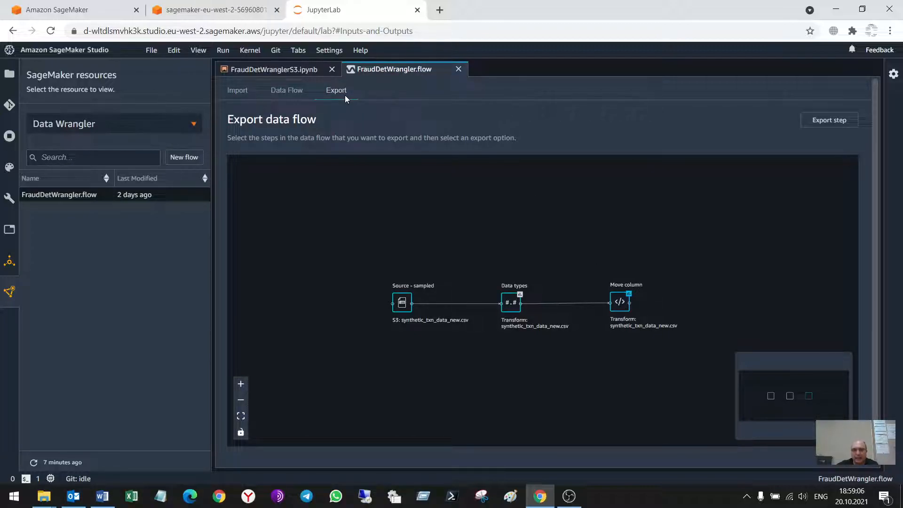
{"action": "left_click", "coordinate": [823, 123]}
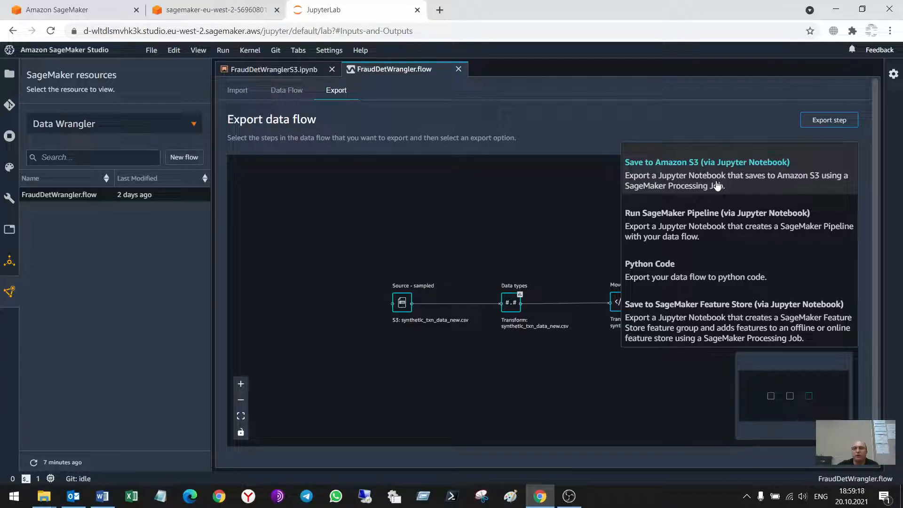
{"action": "left_click", "coordinate": [681, 109]}
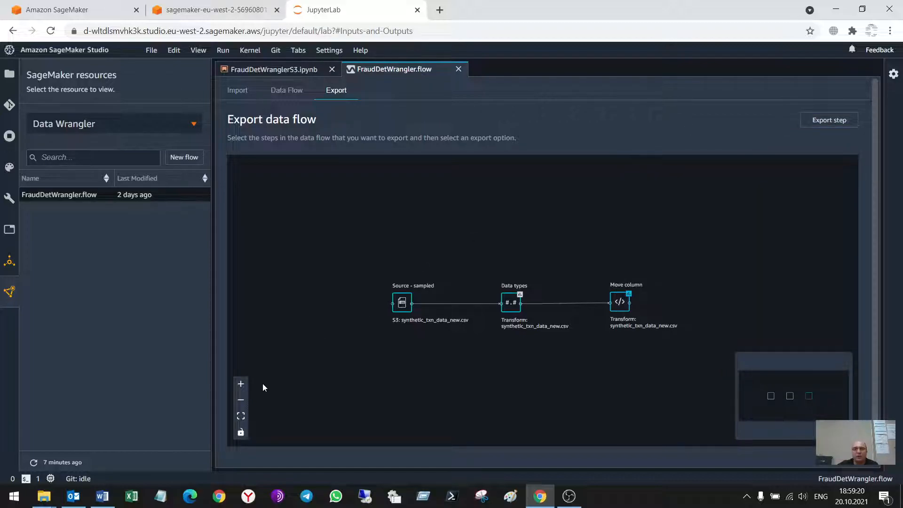
- Switch to the Scripts after Wrangler folder in File Explorer to view the exported notebooks and result files
{"action": "mouse_move", "coordinate": [45, 495]}
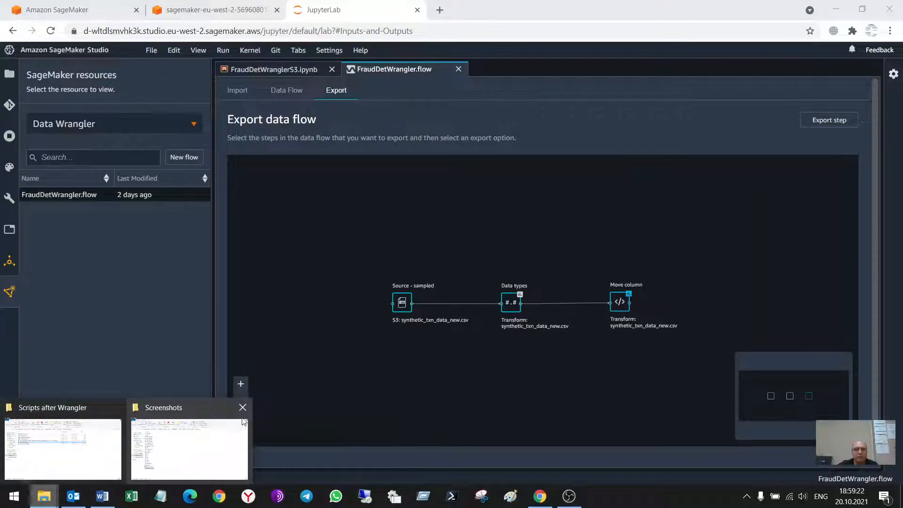
{"action": "mouse_move", "coordinate": [221, 416]}
{"action": "left_click", "coordinate": [95, 453]}
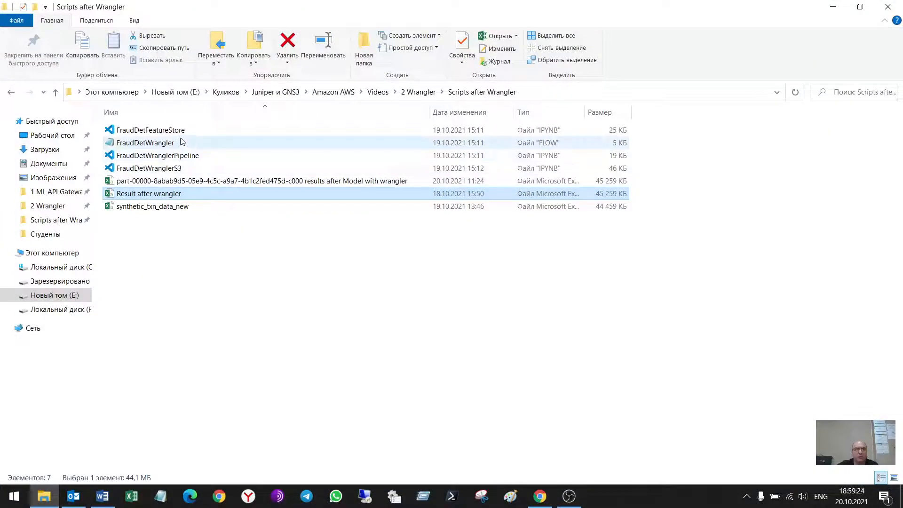
- Open the FraudDetWrangler flow file in Notepad, examine its source, transform and visualization nodes through Quick Model, and close it
{"action": "double_click", "coordinate": [160, 142]}
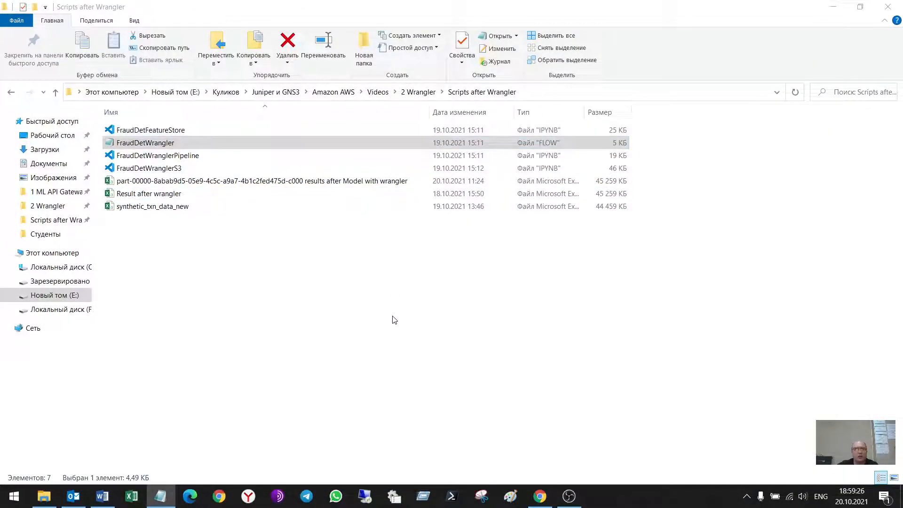
{"action": "left_click_drag", "start_coordinate": [797, 274], "coordinate": [305, 143]}
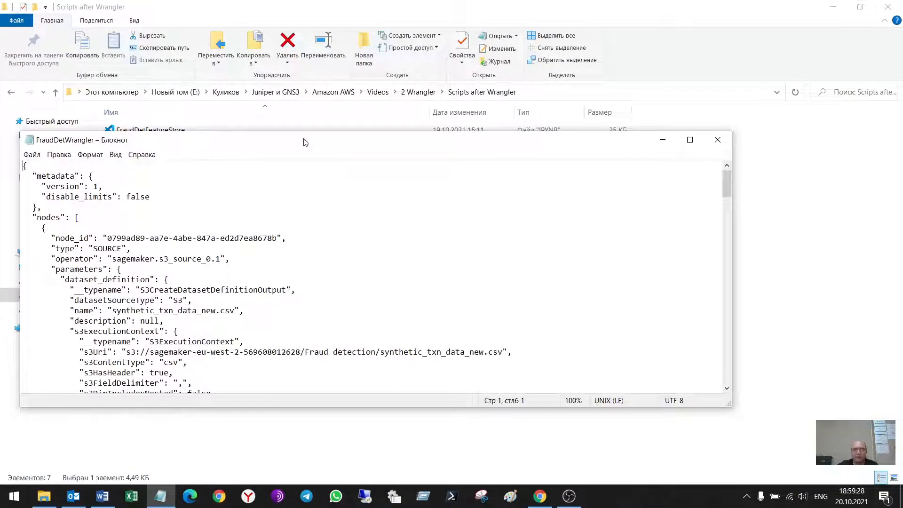
{"action": "double_click", "coordinate": [305, 143]}
{"action": "scroll", "coordinate": [440, 246], "scroll_direction": "down", "scroll_amount": 9}
{"action": "scroll", "coordinate": [439, 246], "scroll_direction": "down", "scroll_amount": 6}
{"action": "scroll", "coordinate": [440, 247], "scroll_direction": "up", "scroll_amount": 13}
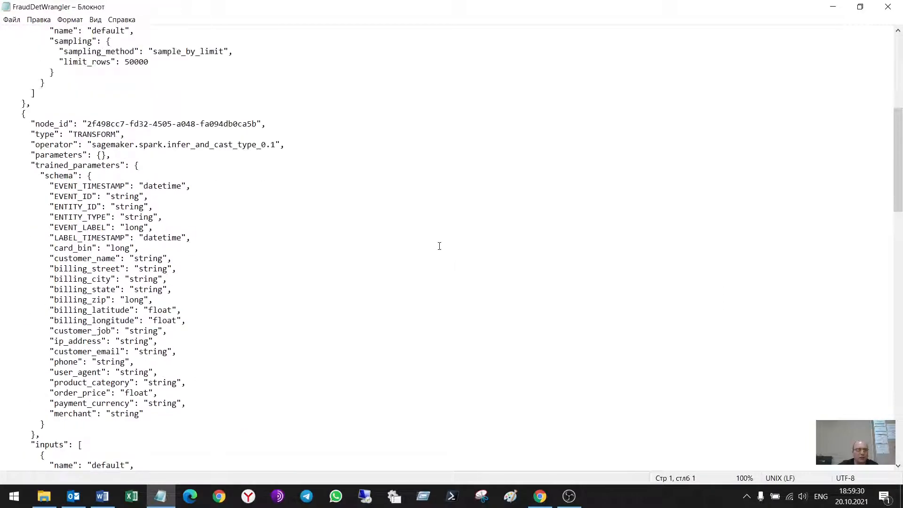
{"action": "scroll", "coordinate": [440, 246], "scroll_direction": "down", "scroll_amount": 20}
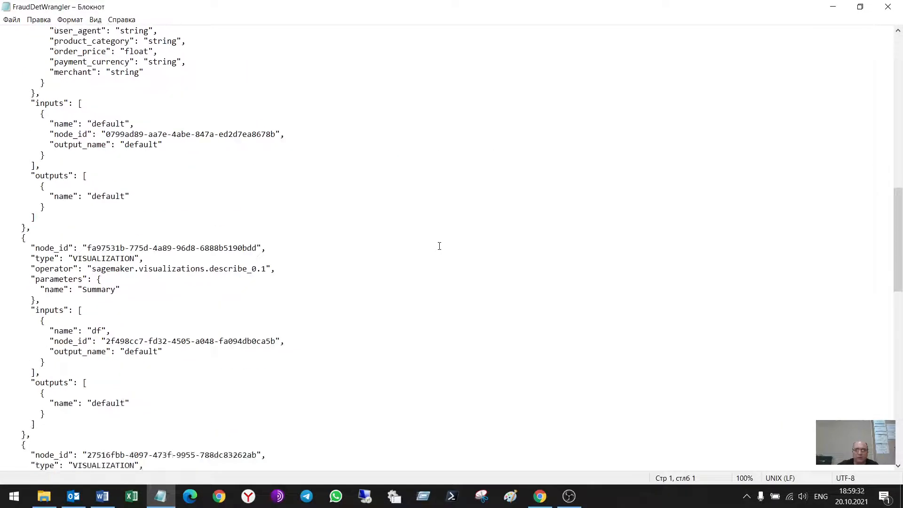
{"action": "scroll", "coordinate": [439, 246], "scroll_direction": "down", "scroll_amount": 5}
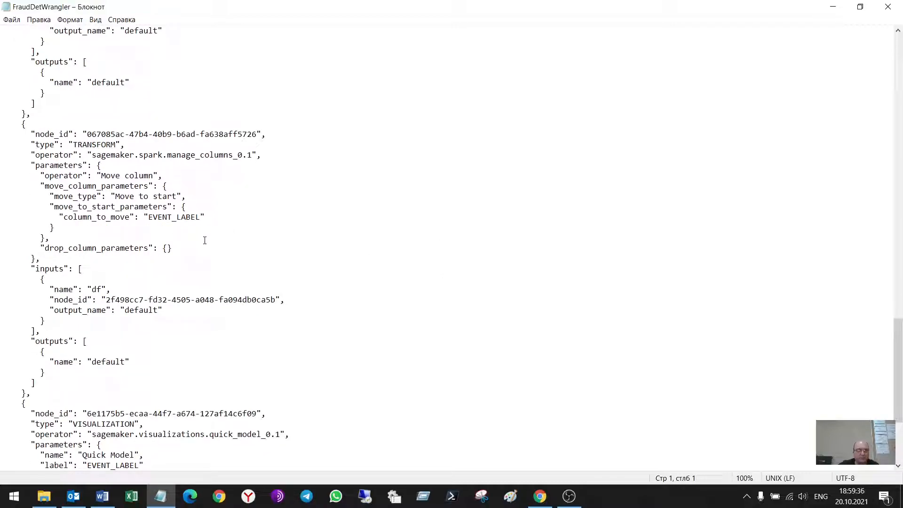
{"action": "scroll", "coordinate": [216, 251], "scroll_direction": "down", "scroll_amount": 5}
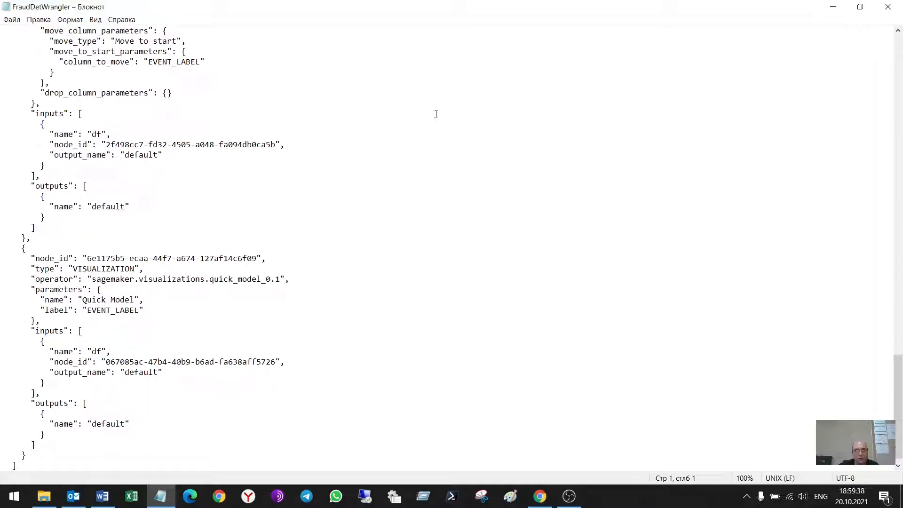
{"action": "scroll", "coordinate": [211, 213], "scroll_direction": "up", "scroll_amount": 2}
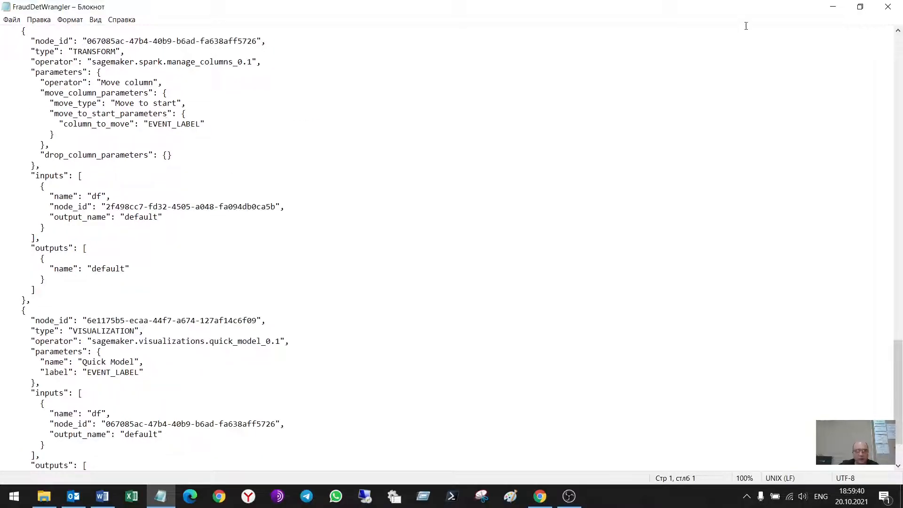
{"action": "left_click", "coordinate": [888, 7]}
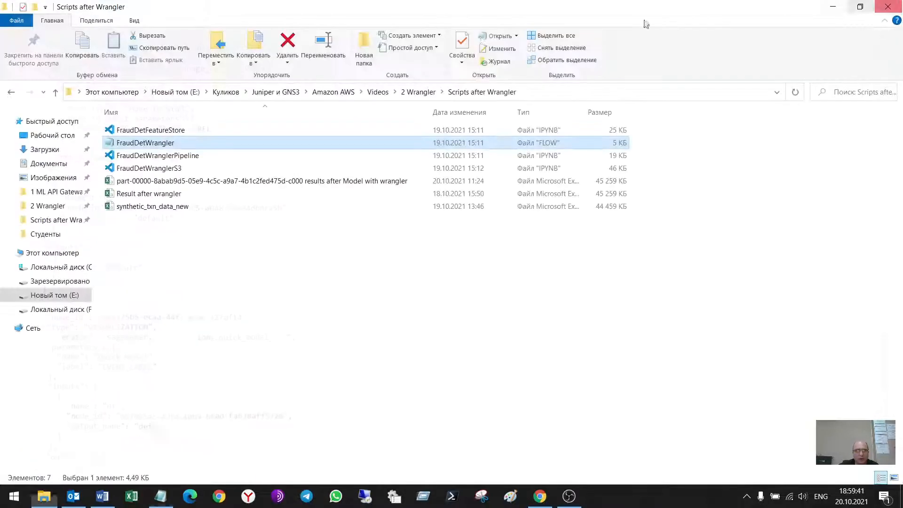
- View the opening sections of the FraudDetFeatureStore, FraudDetWranglerPipeline and FraudDetWranglerS3 notebooks in Visual Studio Code, closing each one
{"action": "double_click", "coordinate": [170, 130]}
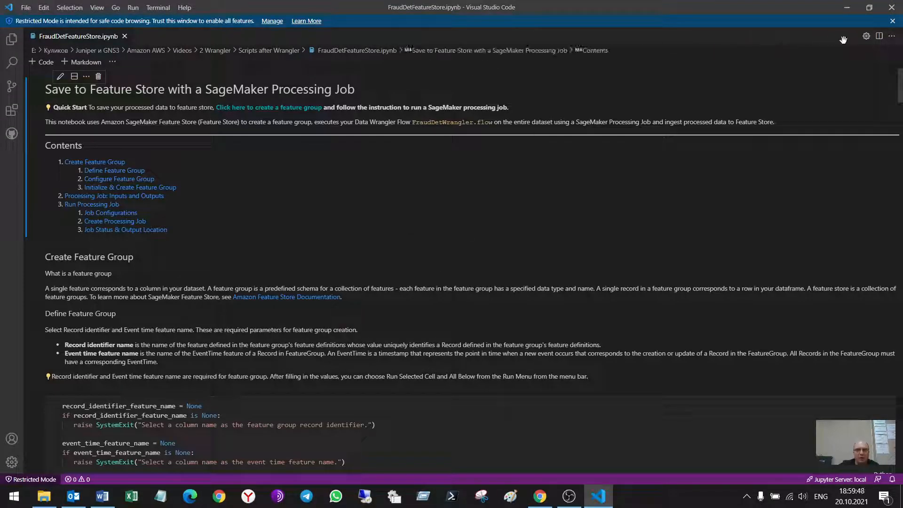
{"action": "left_click", "coordinate": [893, 8]}
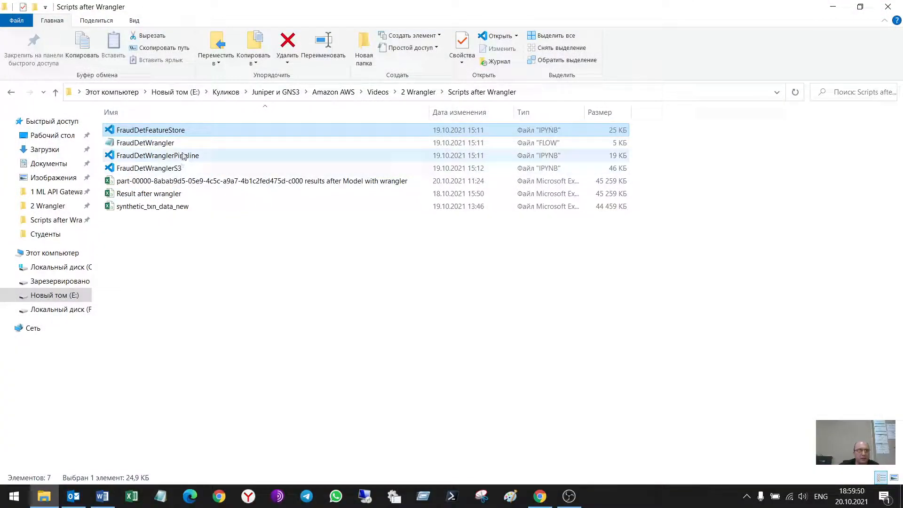
{"action": "double_click", "coordinate": [424, 156]}
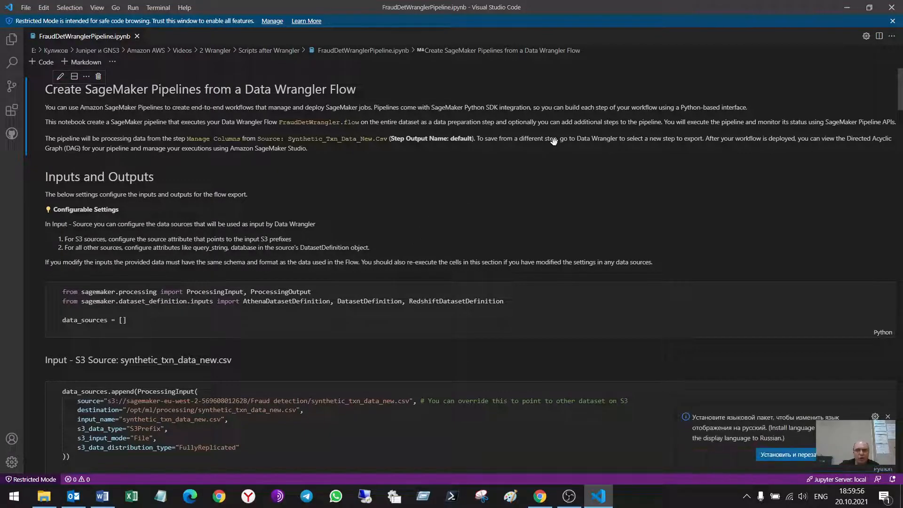
{"action": "left_click", "coordinate": [890, 9]}
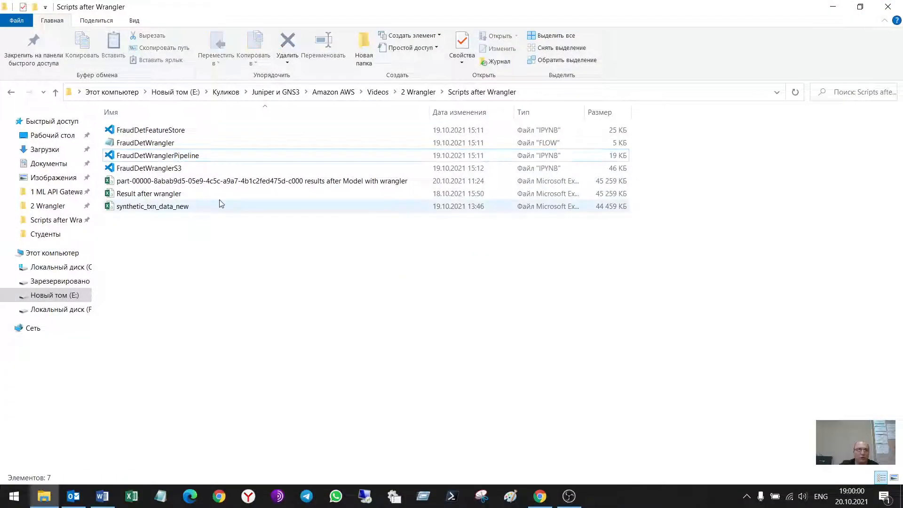
{"action": "double_click", "coordinate": [183, 170]}
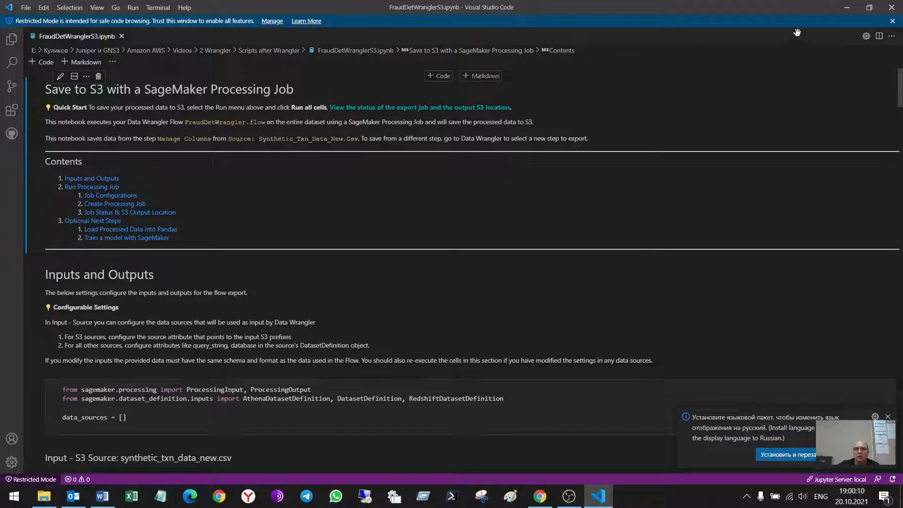
{"action": "left_click", "coordinate": [891, 9]}
- Switch back to SageMaker Studio, check the running instances and kernel sessions, and return to the FraudDetection folder's file list
{"action": "left_click", "coordinate": [847, 7]}
{"action": "left_click", "coordinate": [8, 104]}
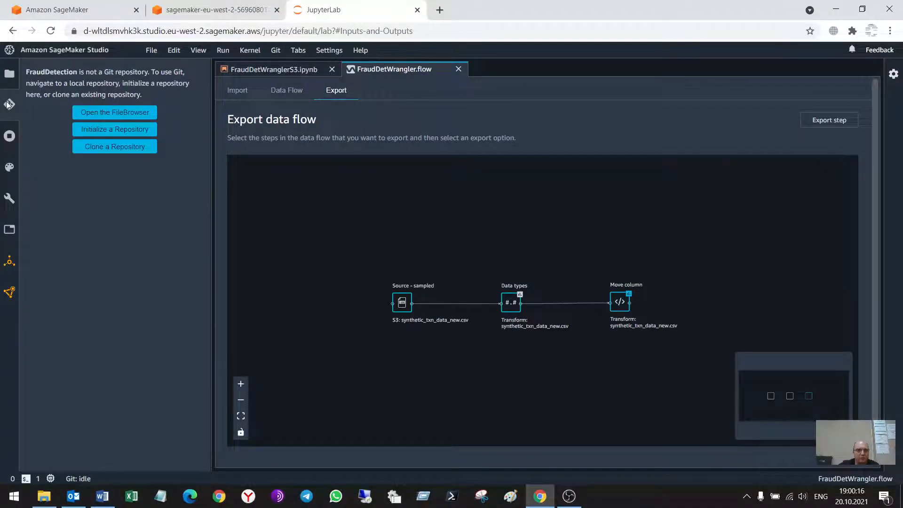
{"action": "left_click", "coordinate": [10, 74]}
{"action": "left_click", "coordinate": [10, 136]}
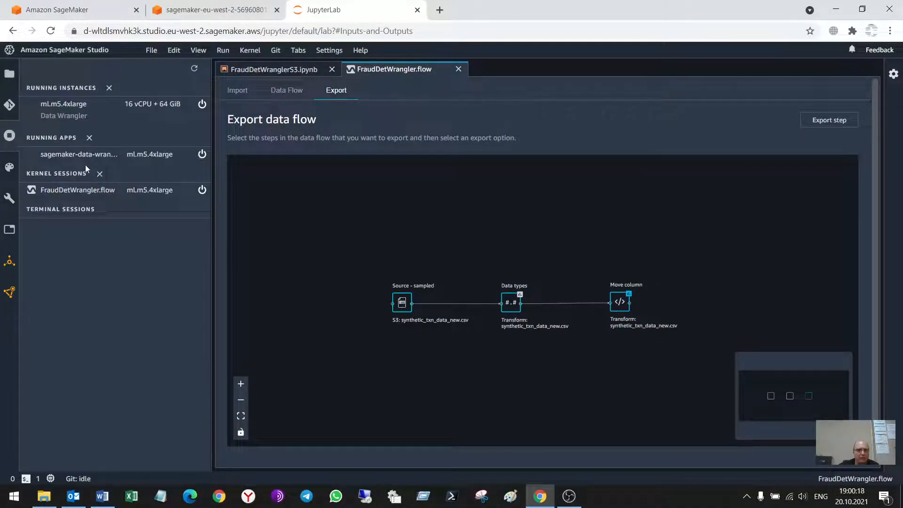
{"action": "left_click", "coordinate": [10, 74]}
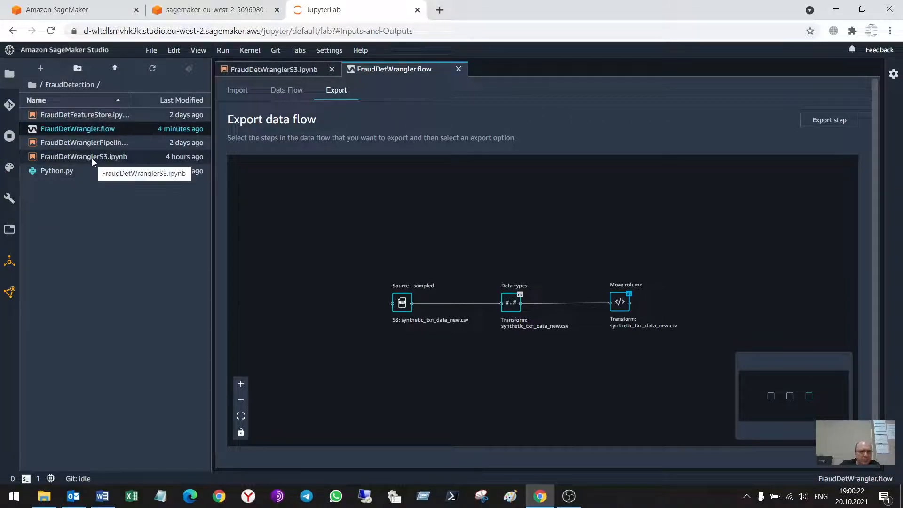
- Bring up the FraudDetWranglerS3.ipynb notebook and read its Inputs and Outputs, S3 output settings and Upload Flow to S3 sections
{"action": "left_click", "coordinate": [256, 67]}
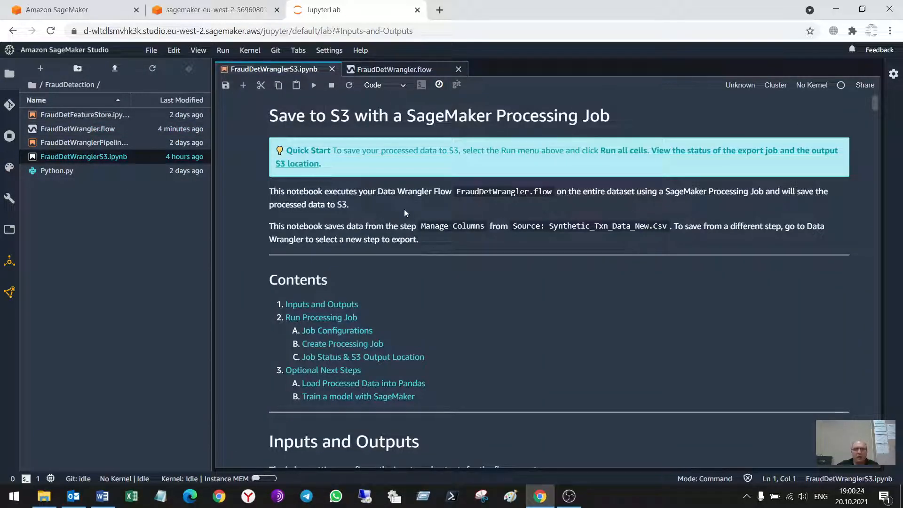
{"action": "scroll", "coordinate": [405, 209], "scroll_direction": "down", "scroll_amount": 6}
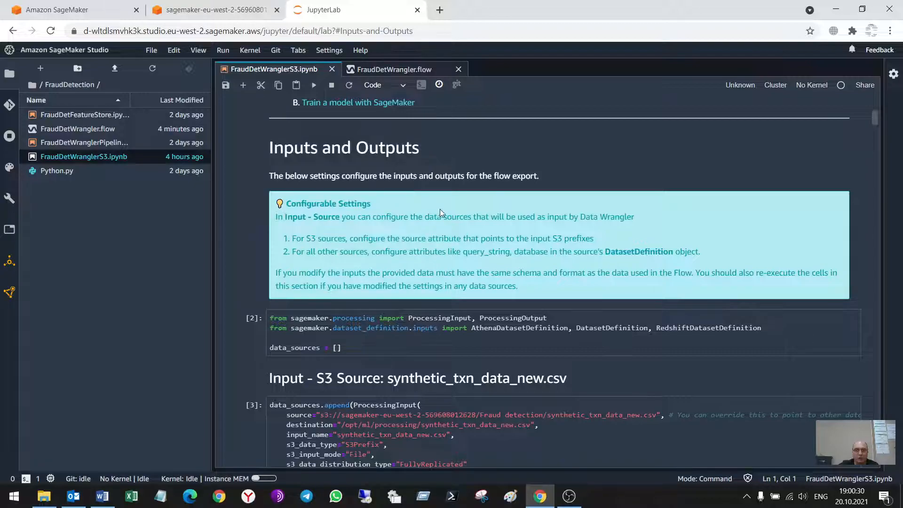
{"action": "scroll", "coordinate": [513, 205], "scroll_direction": "down", "scroll_amount": 3}
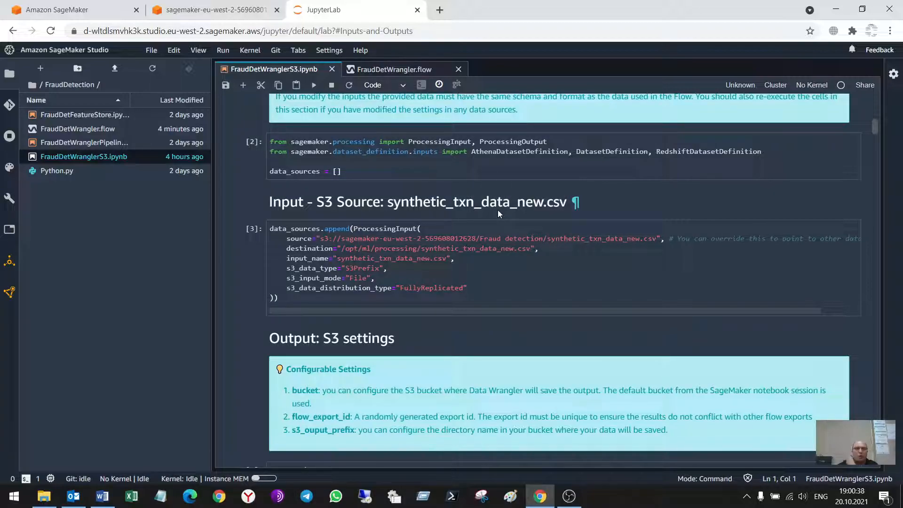
{"action": "scroll", "coordinate": [462, 221], "scroll_direction": "down", "scroll_amount": 3}
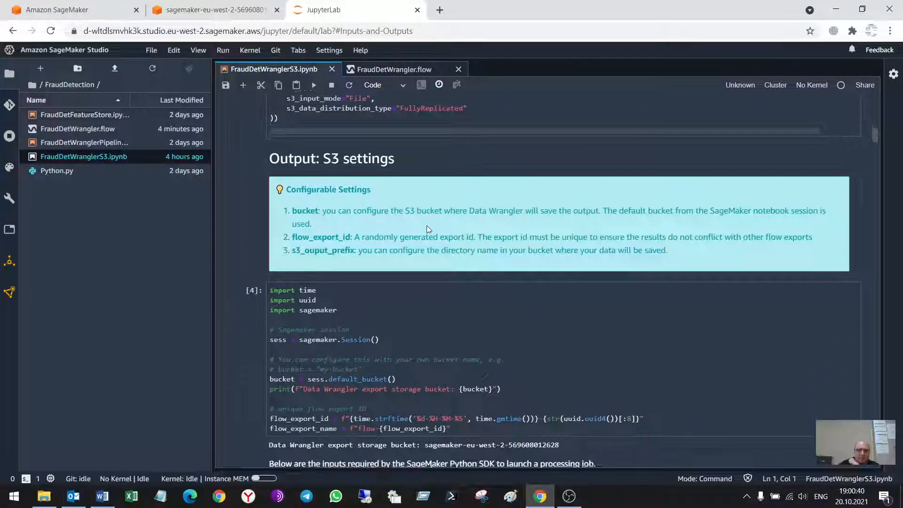
{"action": "scroll", "coordinate": [428, 228], "scroll_direction": "down", "scroll_amount": 4}
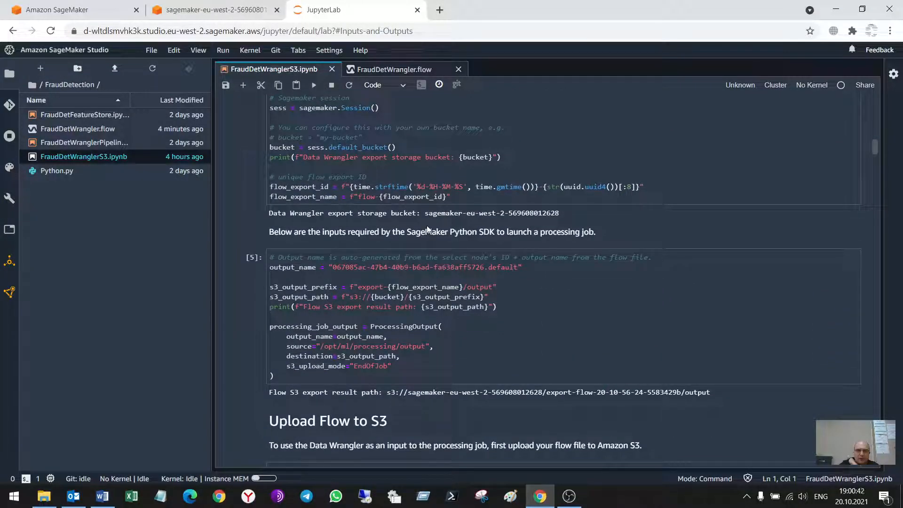
{"action": "scroll", "coordinate": [427, 225], "scroll_direction": "down", "scroll_amount": 3}
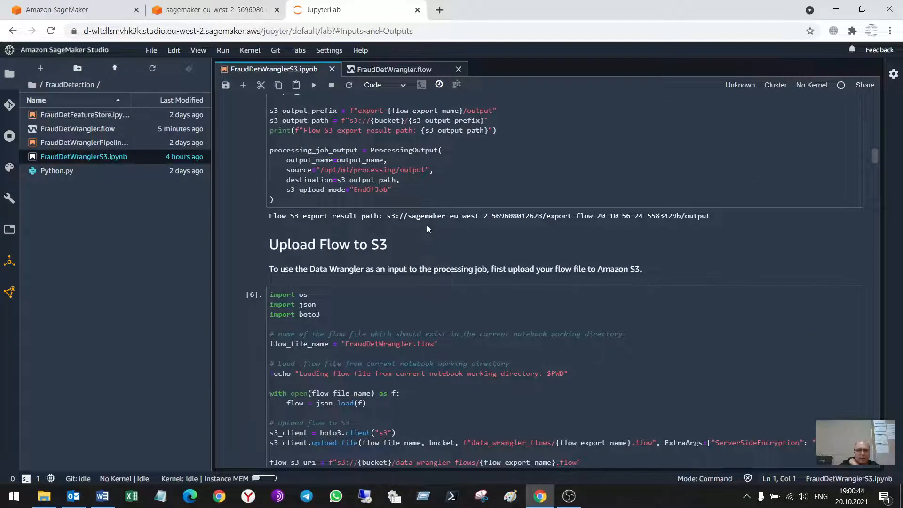
{"action": "scroll", "coordinate": [427, 225], "scroll_direction": "down", "scroll_amount": 3}
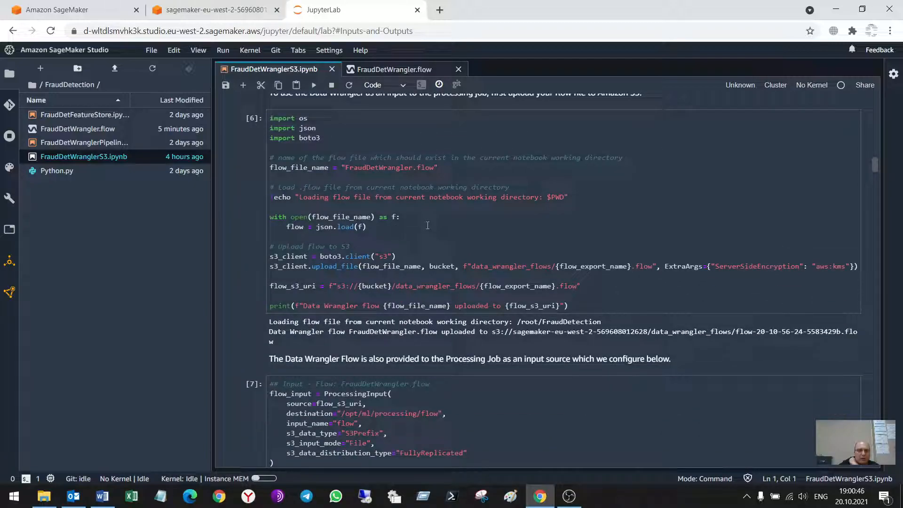
{"action": "scroll", "coordinate": [427, 225], "scroll_direction": "down", "scroll_amount": 3}
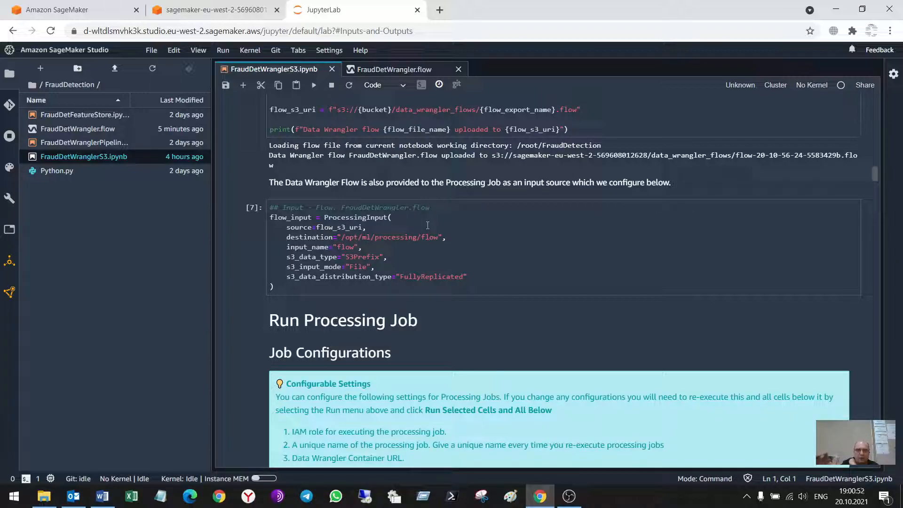
- Examine the notebook's Run Processing Job section, from the job configurations through Job Status & S3 Output Location
{"action": "scroll", "coordinate": [428, 225], "scroll_direction": "down", "scroll_amount": 10}
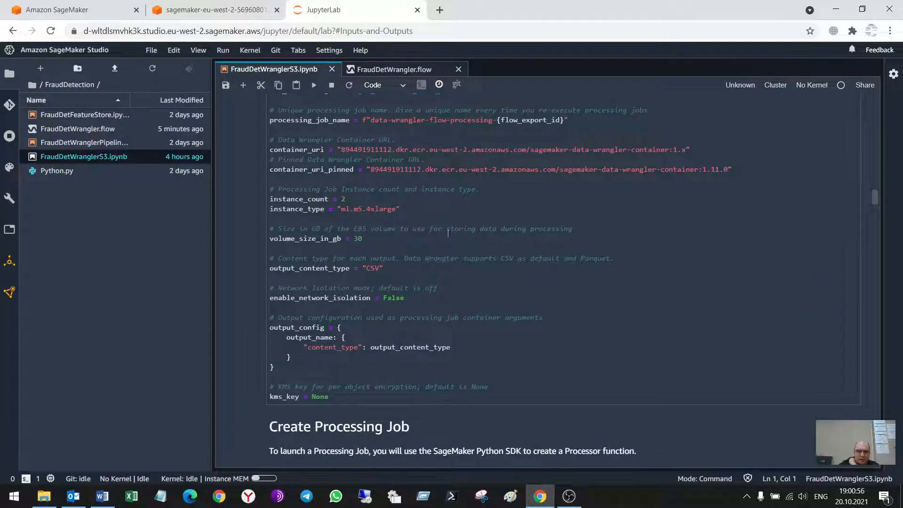
{"action": "scroll", "coordinate": [439, 227], "scroll_direction": "down", "scroll_amount": 5}
{"action": "scroll", "coordinate": [444, 298], "scroll_direction": "down", "scroll_amount": 8}
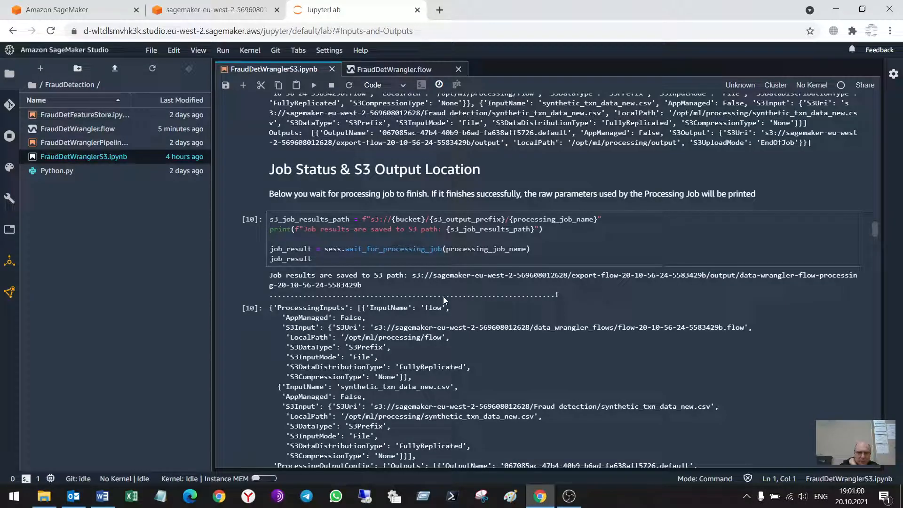
{"action": "scroll", "coordinate": [443, 297], "scroll_direction": "down", "scroll_amount": 3}
{"action": "scroll", "coordinate": [443, 296], "scroll_direction": "up", "scroll_amount": 3}
{"action": "scroll", "coordinate": [384, 262], "scroll_direction": "down", "scroll_amount": 10}
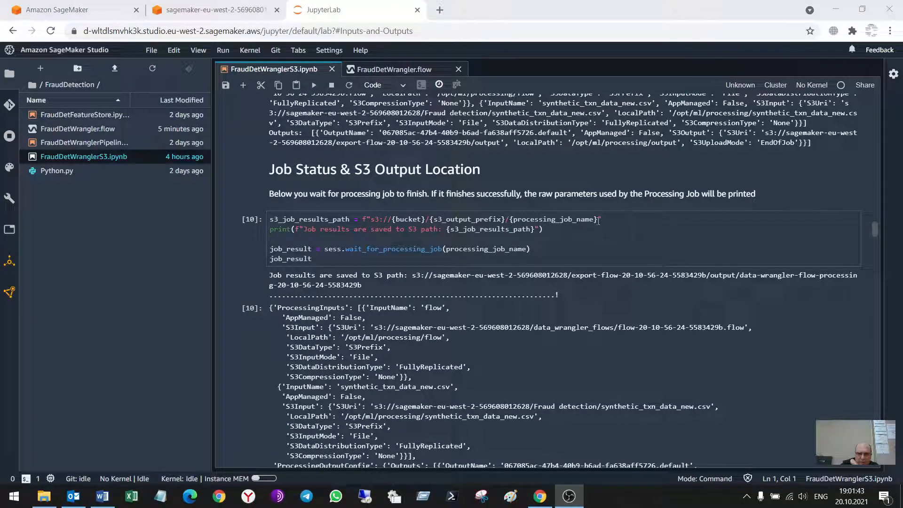
- Go back to the Job Configurations cell and review its job name, container, instance and output content type settings
{"action": "scroll", "coordinate": [597, 219], "scroll_direction": "up", "scroll_amount": 5}
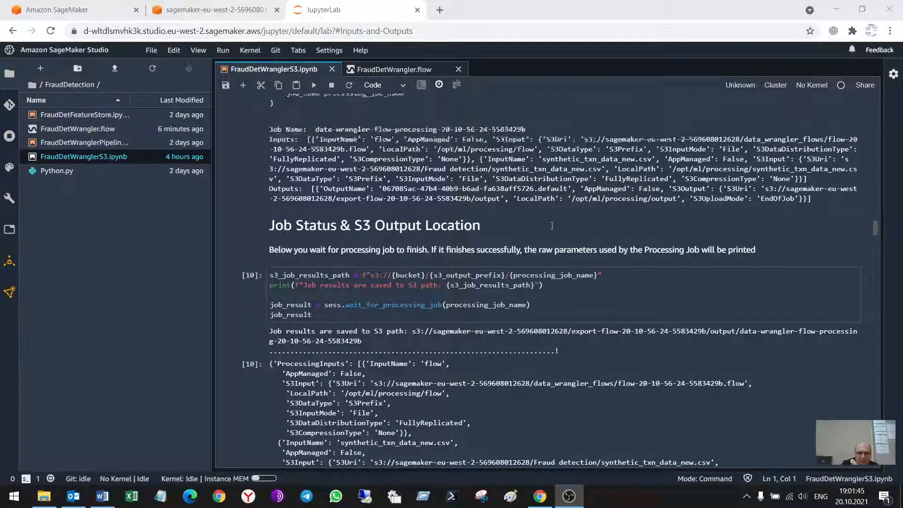
{"action": "scroll", "coordinate": [552, 226], "scroll_direction": "up", "scroll_amount": 3}
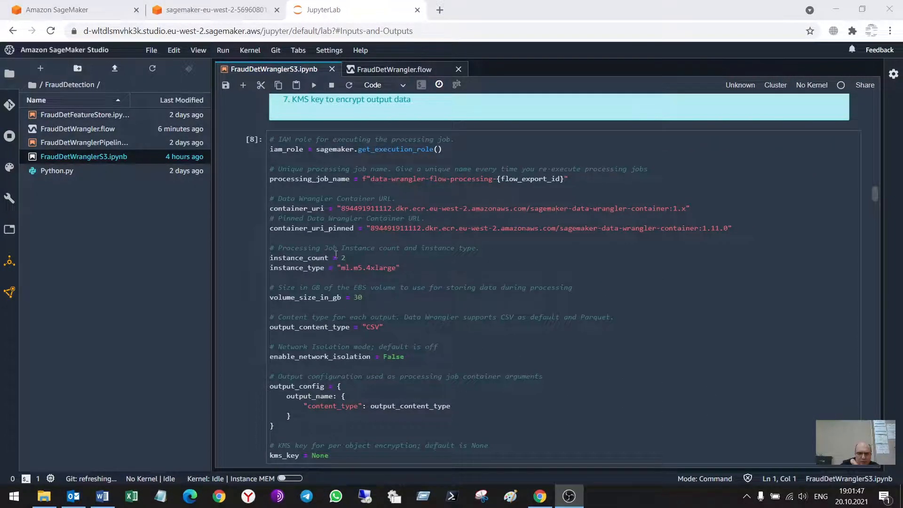
{"action": "scroll", "coordinate": [338, 211], "scroll_direction": "up", "scroll_amount": 1}
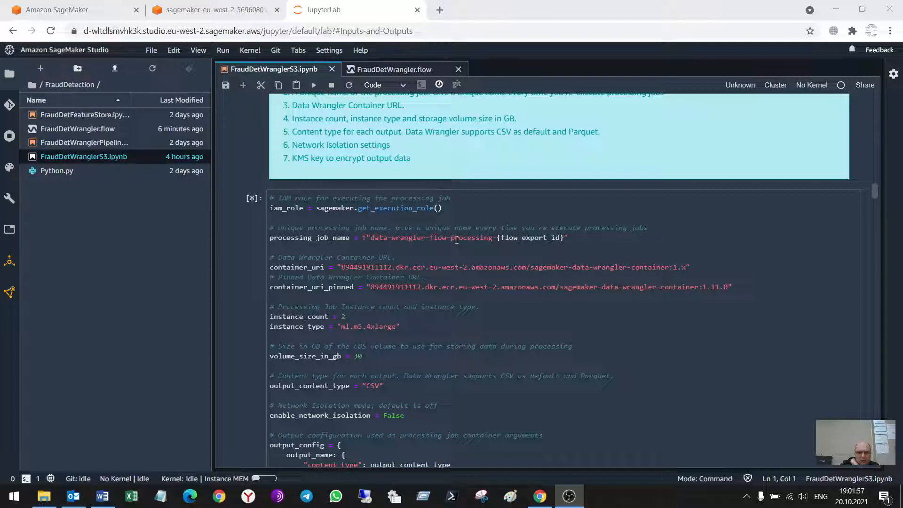
- Review the optional next steps and the processed data preview loaded into Pandas, up to the Train a model with SageMaker section
{"action": "scroll", "coordinate": [457, 240], "scroll_direction": "down", "scroll_amount": 20}
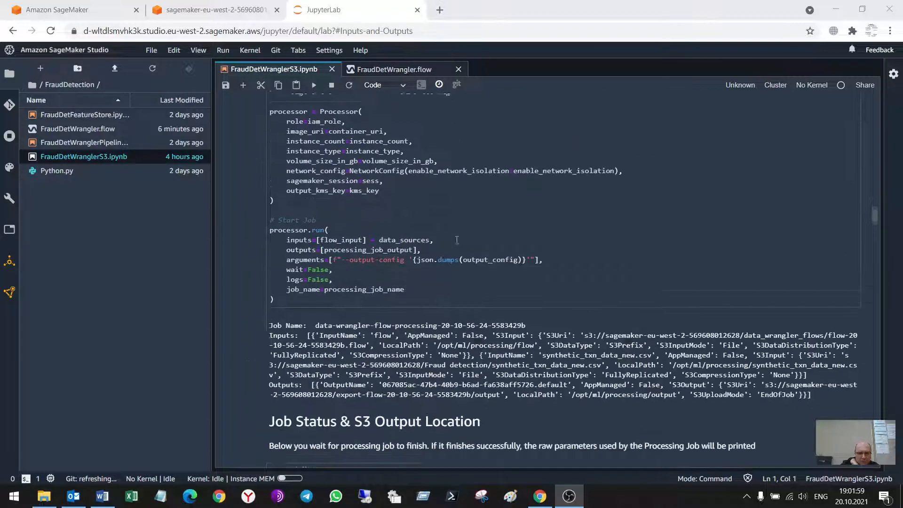
{"action": "scroll", "coordinate": [457, 240], "scroll_direction": "down", "scroll_amount": 10}
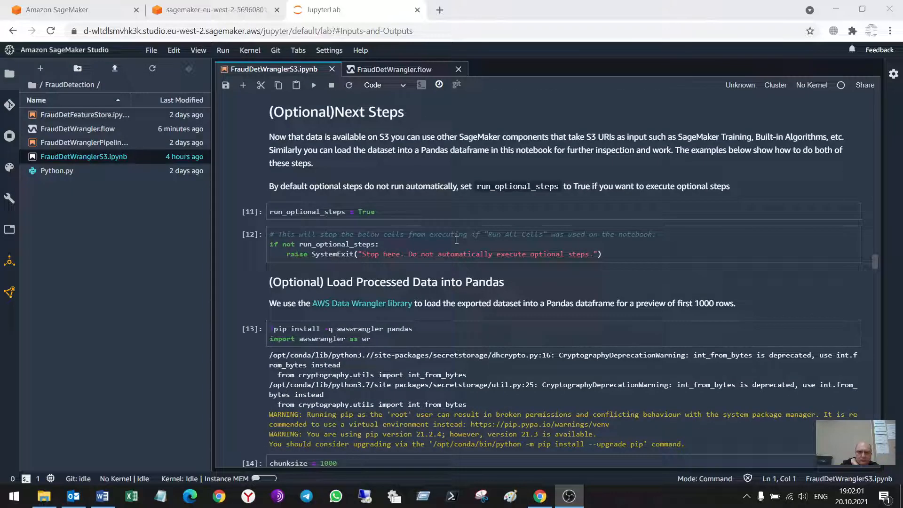
{"action": "scroll", "coordinate": [456, 240], "scroll_direction": "down", "scroll_amount": 15}
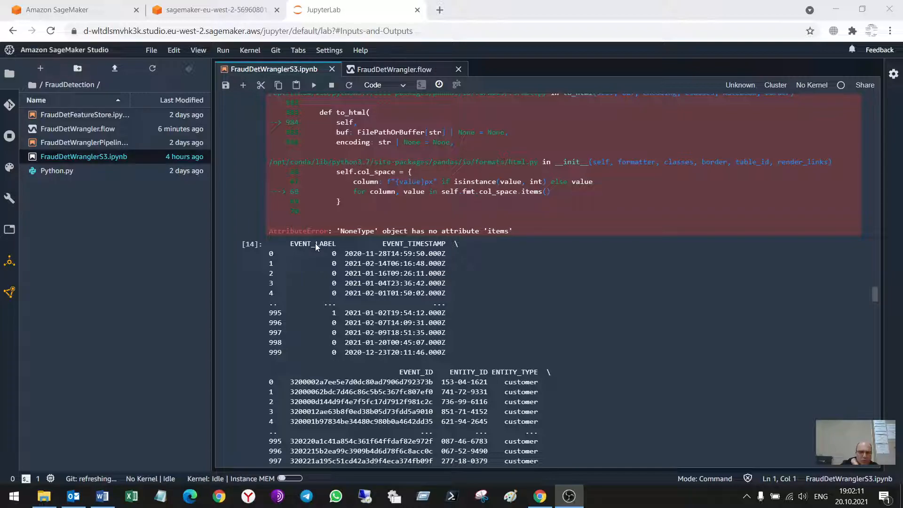
{"action": "scroll", "coordinate": [332, 305], "scroll_direction": "down", "scroll_amount": 10}
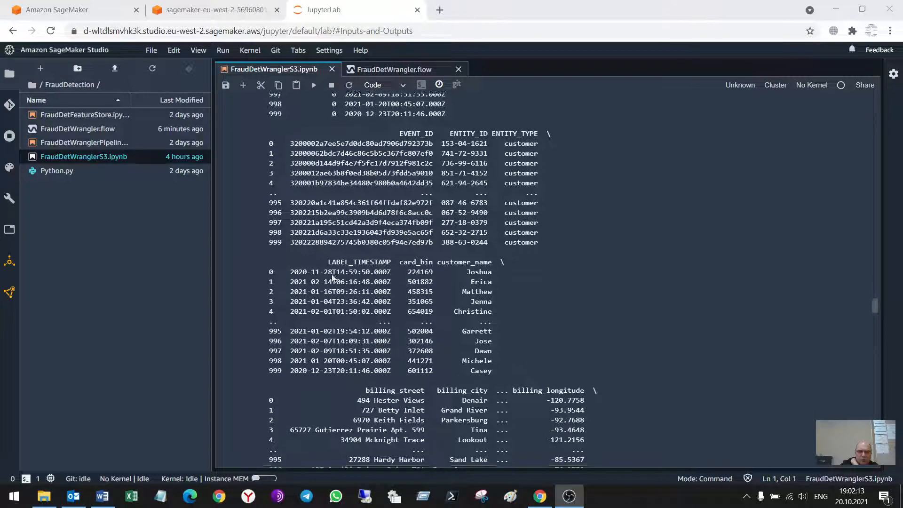
{"action": "scroll", "coordinate": [332, 277], "scroll_direction": "down", "scroll_amount": 7}
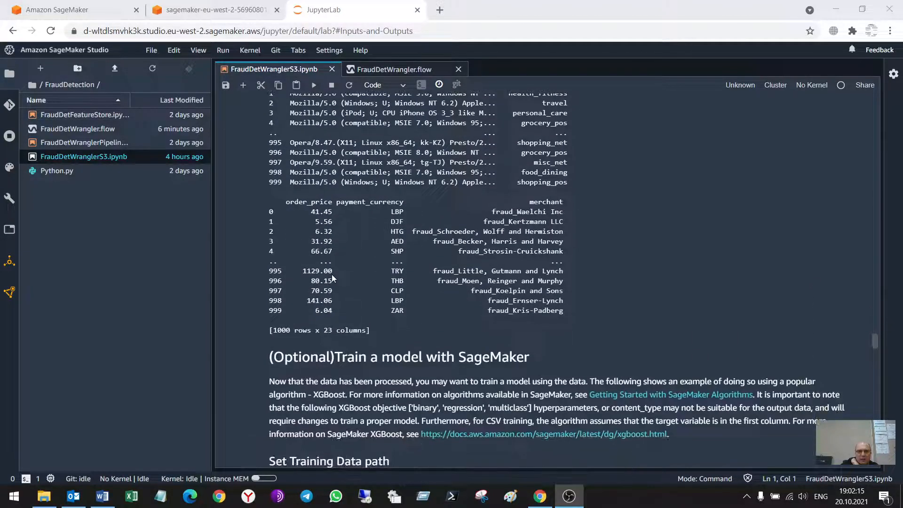
- Read the notebook's optional training section, from Set Training Data path through the Start the Training Job cell and its log
{"action": "scroll", "coordinate": [343, 264], "scroll_direction": "down", "scroll_amount": 1}
{"action": "scroll", "coordinate": [375, 228], "scroll_direction": "up", "scroll_amount": 6}
{"action": "scroll", "coordinate": [375, 227], "scroll_direction": "down", "scroll_amount": 4}
{"action": "scroll", "coordinate": [375, 227], "scroll_direction": "down", "scroll_amount": 10}
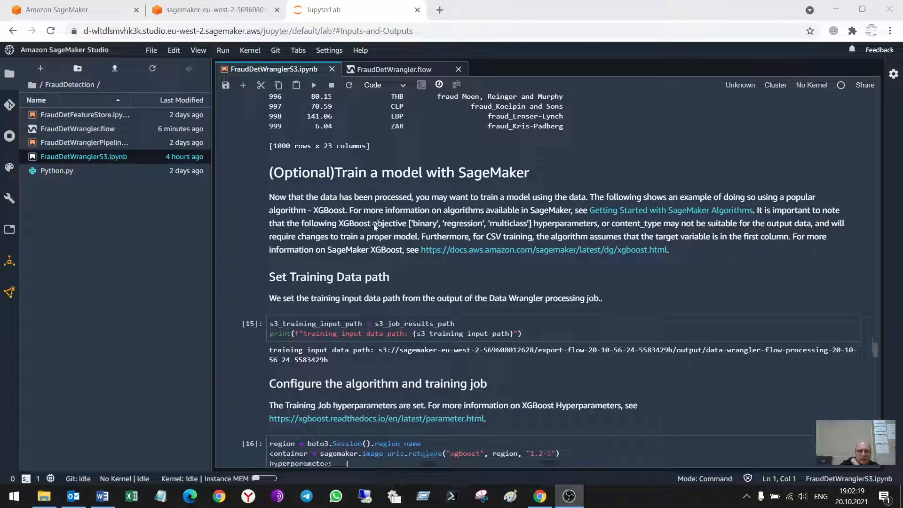
{"action": "scroll", "coordinate": [375, 227], "scroll_direction": "down", "scroll_amount": 4}
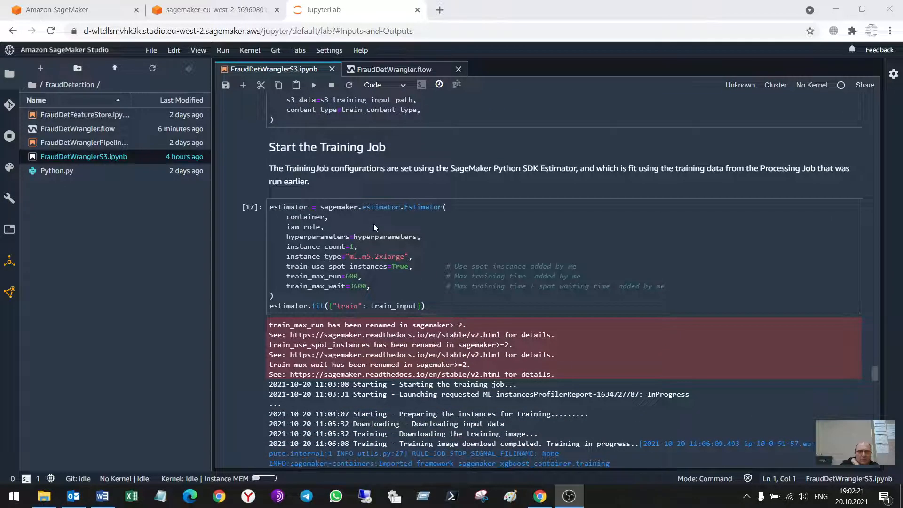
{"action": "scroll", "coordinate": [373, 224], "scroll_direction": "down", "scroll_amount": 6}
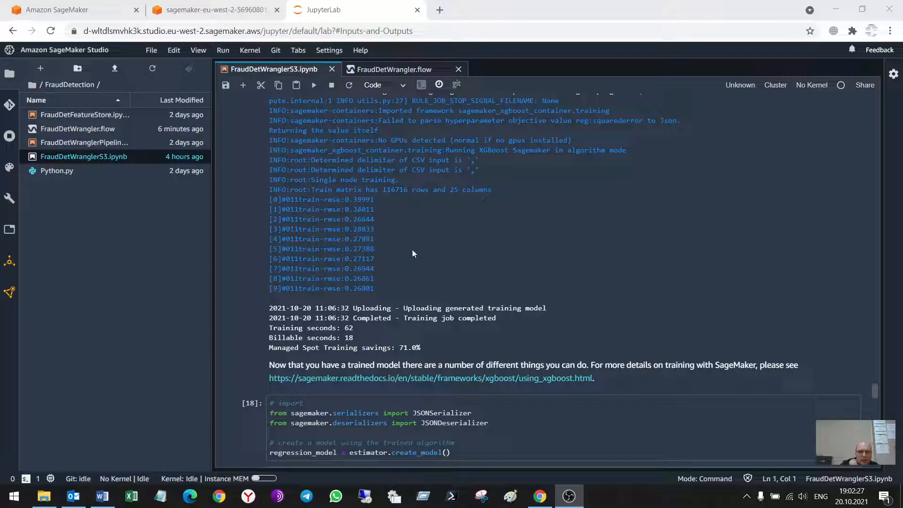
{"action": "scroll", "coordinate": [414, 257], "scroll_direction": "down", "scroll_amount": 2}
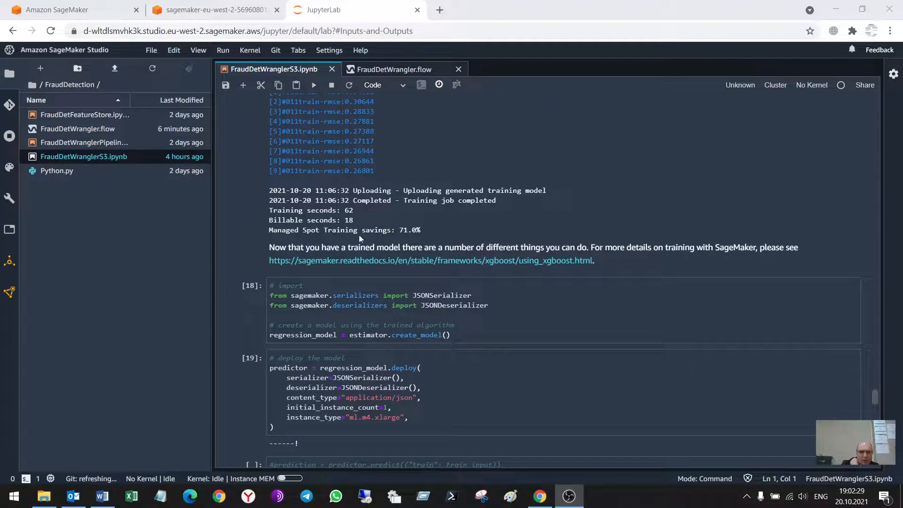
- Highlight the estimator's spot instance, max run and max wait settings, and review the model creation and deployment cells
{"action": "scroll", "coordinate": [376, 215], "scroll_direction": "up", "scroll_amount": 4}
{"action": "scroll", "coordinate": [379, 217], "scroll_direction": "up", "scroll_amount": 4}
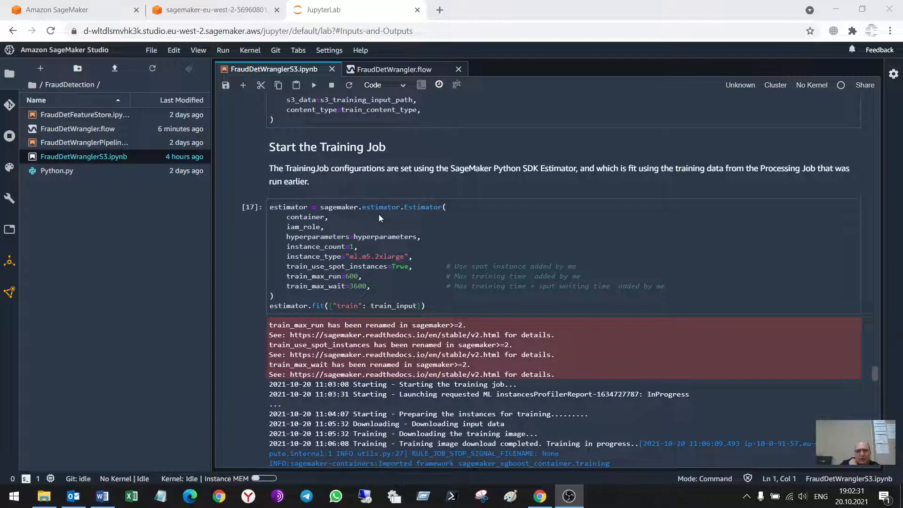
{"action": "left_click_drag", "start_coordinate": [371, 287], "coordinate": [287, 262]}
{"action": "scroll", "coordinate": [343, 225], "scroll_direction": "down", "scroll_amount": 8}
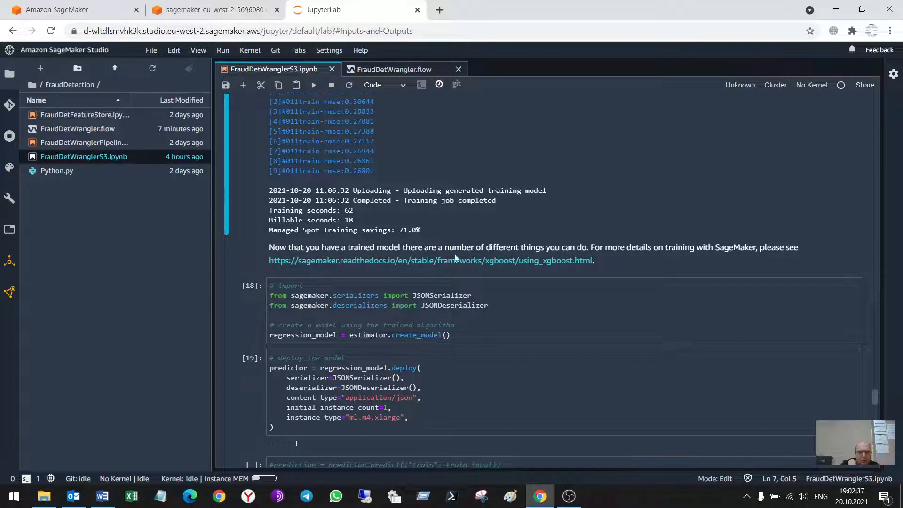
{"action": "scroll", "coordinate": [454, 254], "scroll_direction": "down", "scroll_amount": 3}
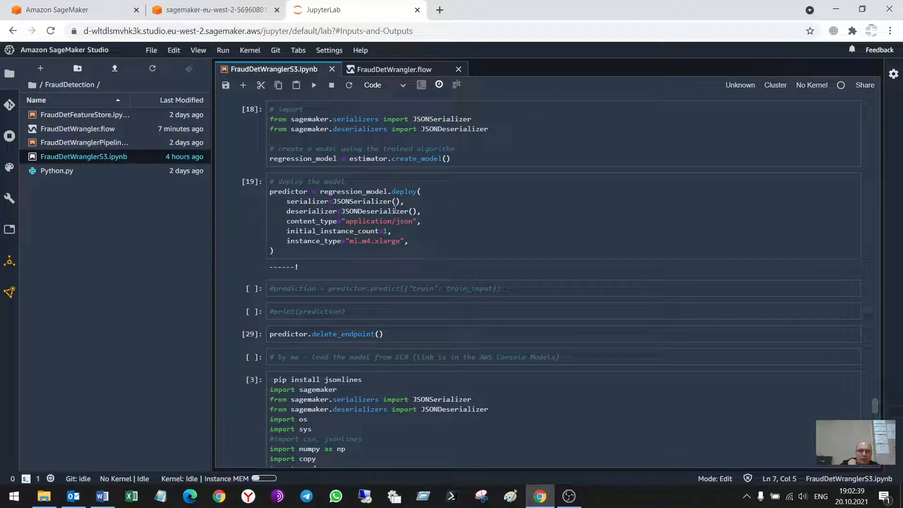
{"action": "scroll", "coordinate": [395, 209], "scroll_direction": "up", "scroll_amount": 1}
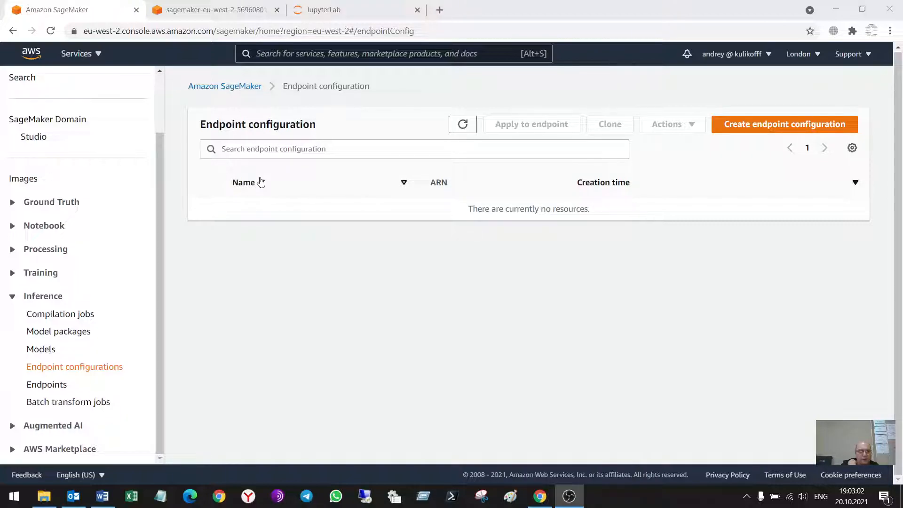
- Check the Endpoints list in the SageMaker console and the SageMaker S3 bucket, and return to the JupyterLab notebook
{"action": "left_click", "coordinate": [53, 386]}
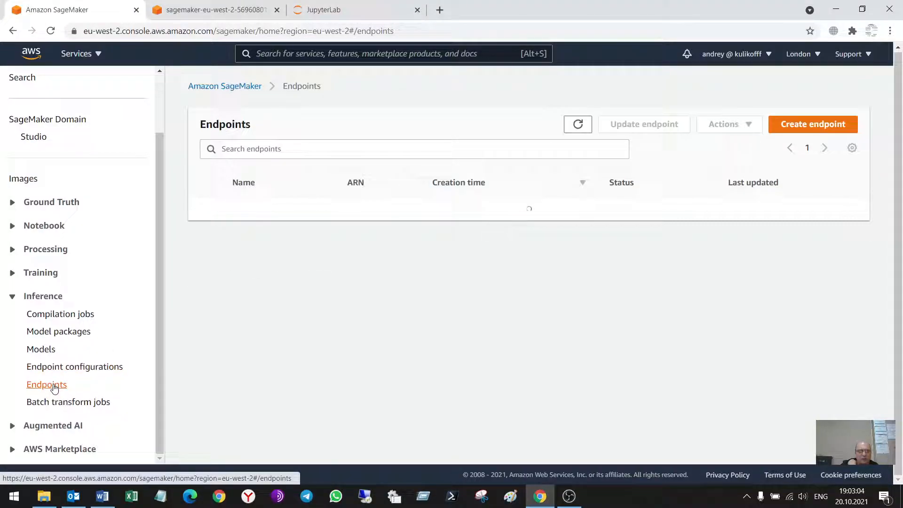
{"action": "left_click", "coordinate": [238, 8]}
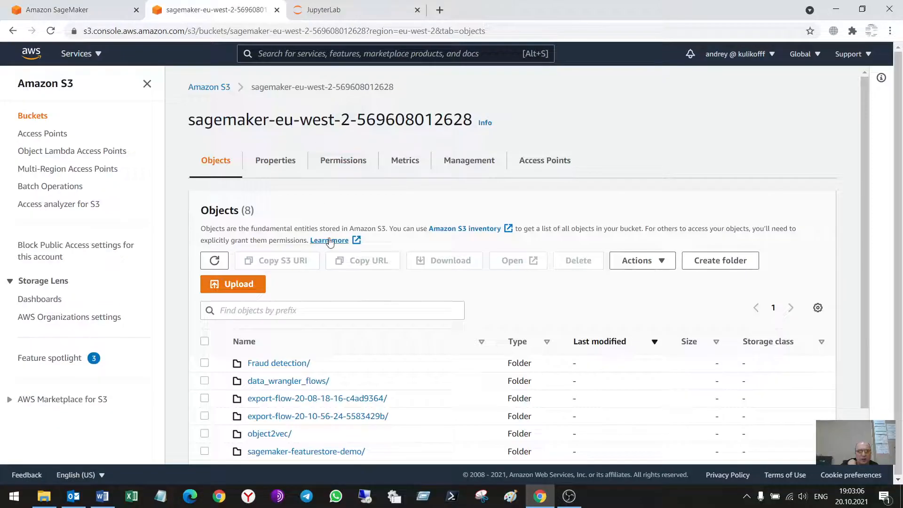
{"action": "left_click", "coordinate": [354, 10]}
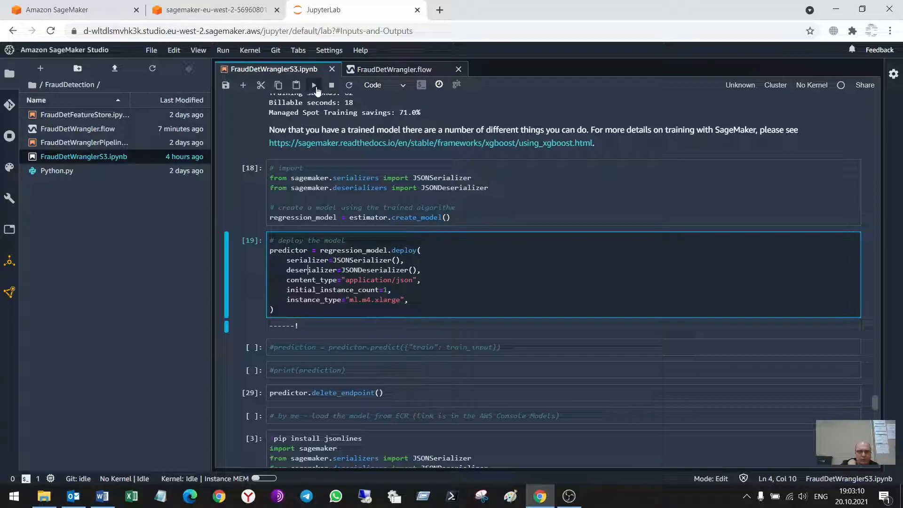
- Run the notebook and assign it the Python 3 (Data Science) kernel with no start-up script
{"action": "left_click", "coordinate": [315, 86]}
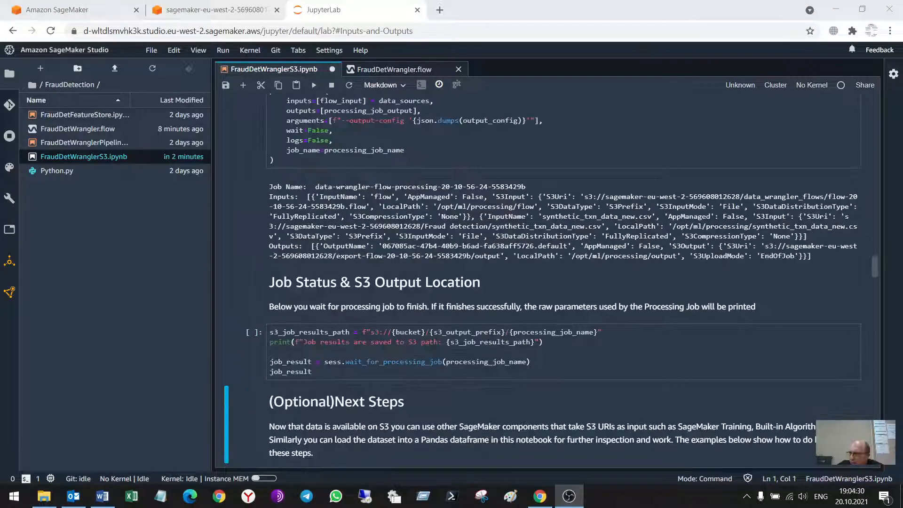
{"action": "left_click", "coordinate": [810, 86]}
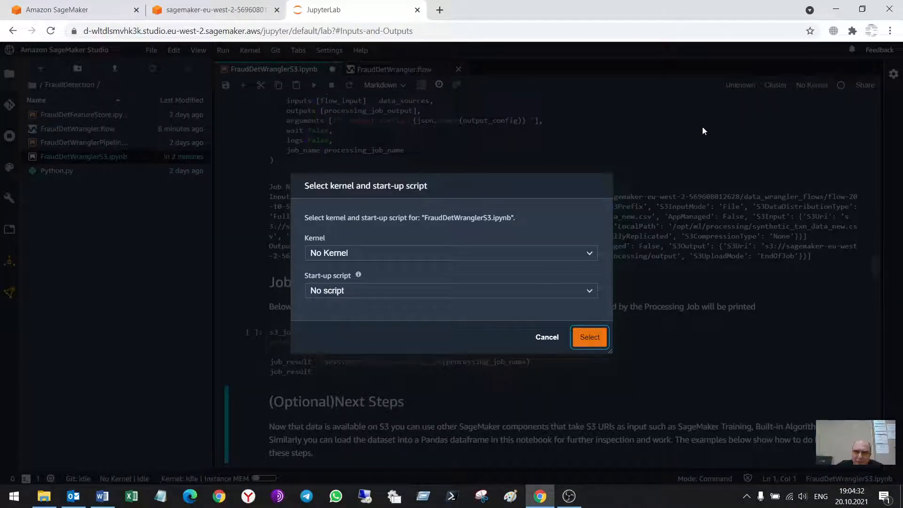
{"action": "left_click", "coordinate": [477, 259]}
{"action": "scroll", "coordinate": [452, 367], "scroll_direction": "up", "scroll_amount": 5}
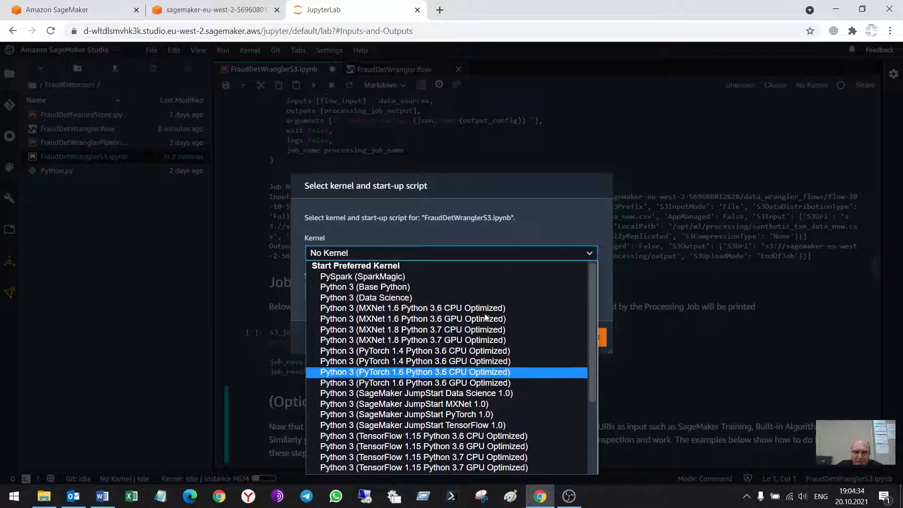
{"action": "left_click", "coordinate": [432, 298]}
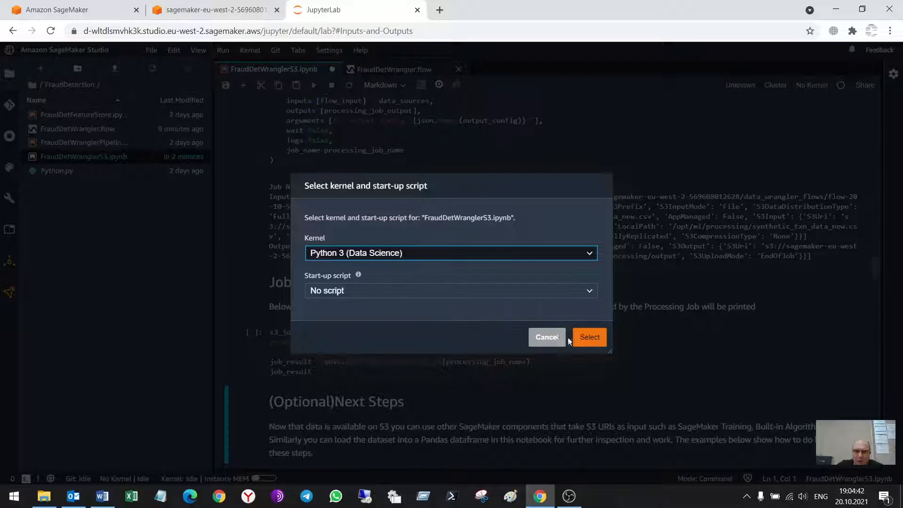
{"action": "left_click", "coordinate": [591, 337]}
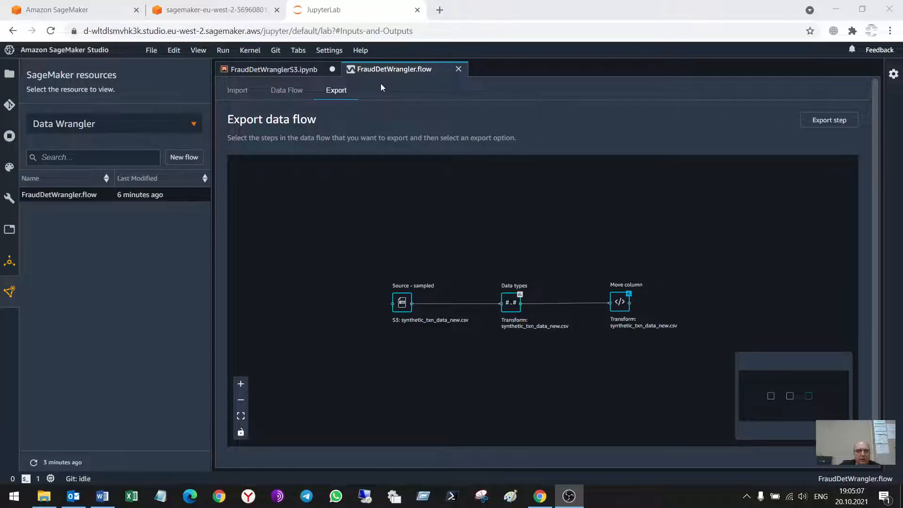
- Close FraudDetWrangler.flow and display the running instances, apps and kernel sessions
{"action": "left_click", "coordinate": [459, 69]}
{"action": "left_click", "coordinate": [9, 104]}
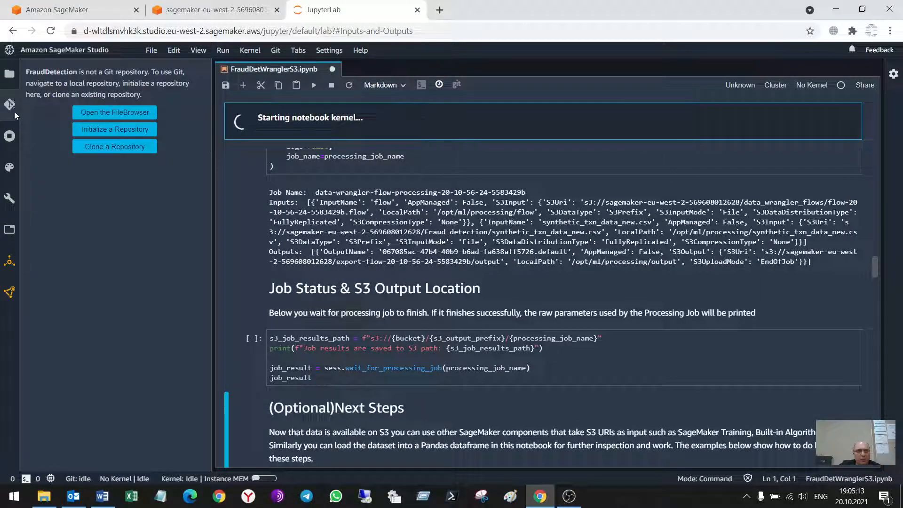
{"action": "left_click", "coordinate": [11, 138]}
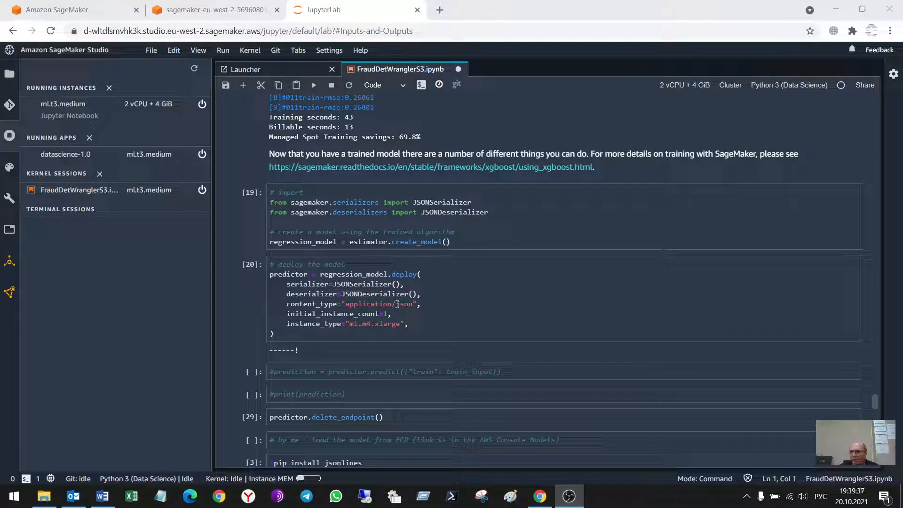
- Check the xgboost endpoint's entries in the SageMaker console's Endpoints and Endpoint configurations lists
{"action": "left_click", "coordinate": [94, 9]}
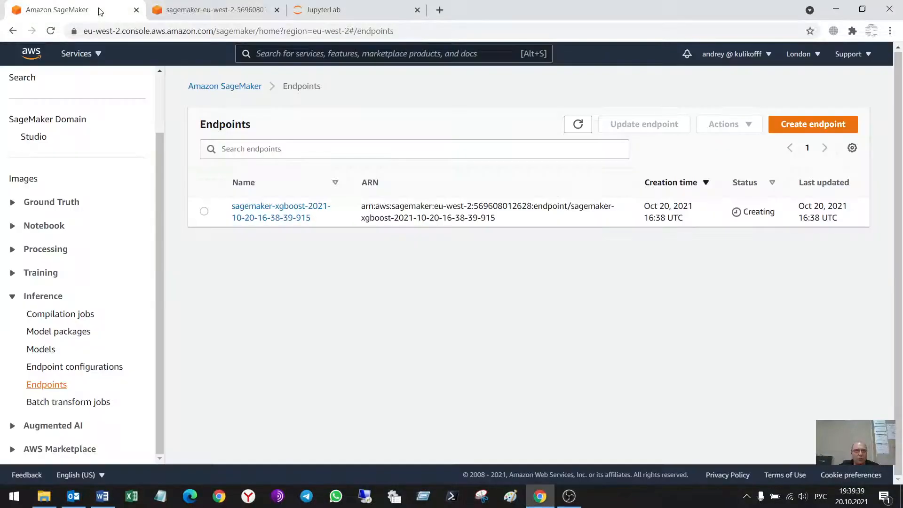
{"action": "left_click", "coordinate": [93, 366]}
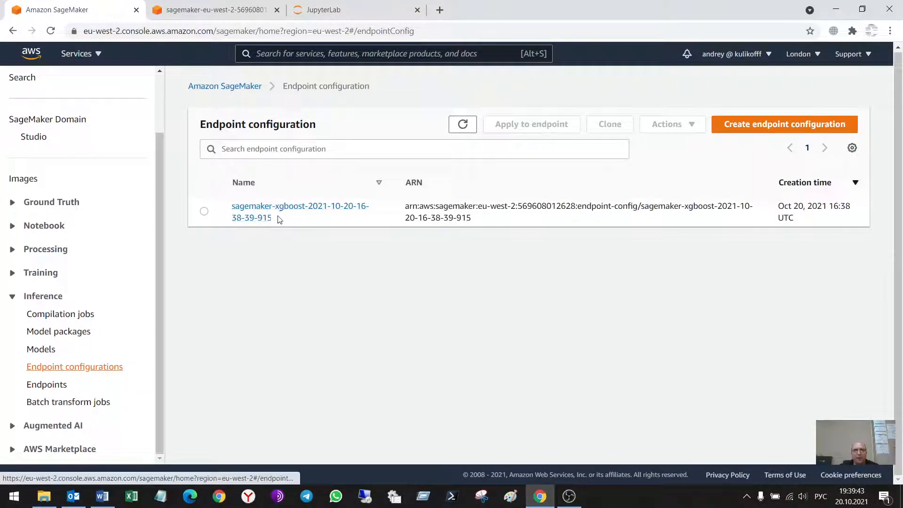
{"action": "left_click", "coordinate": [56, 389]}
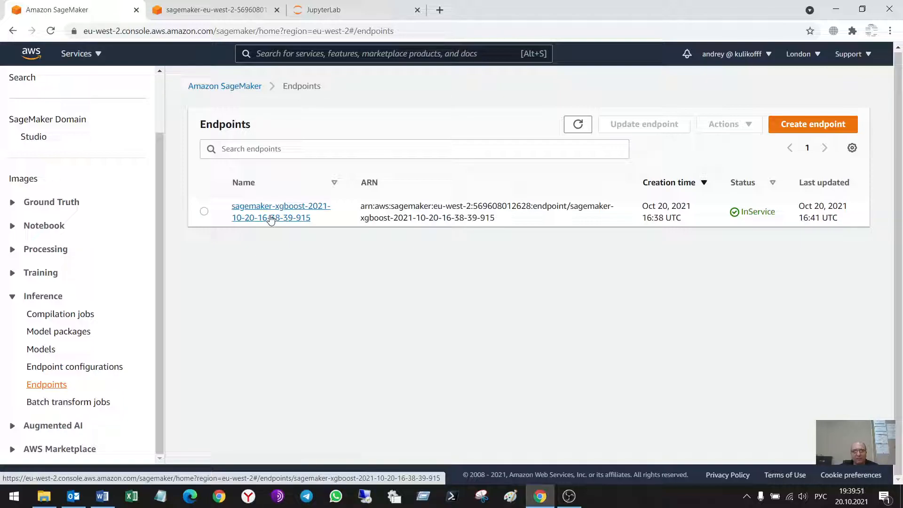
{"action": "left_click", "coordinate": [271, 218]}
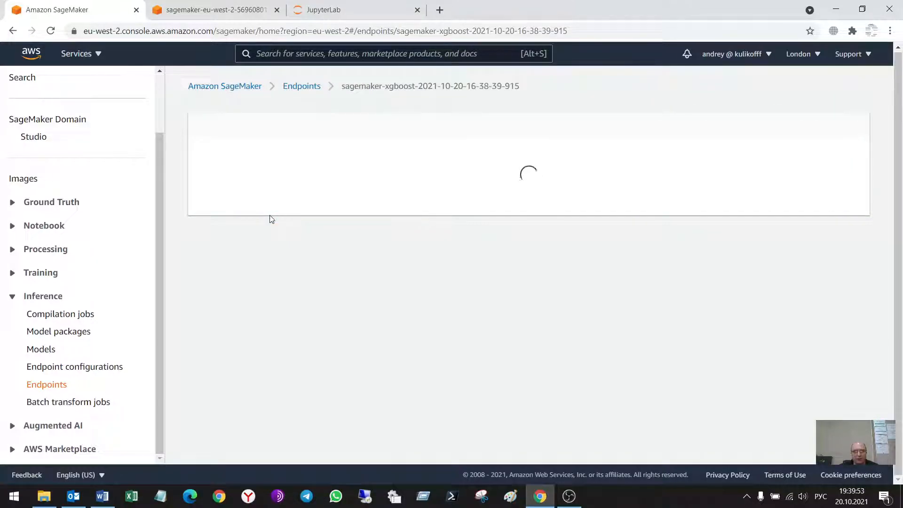
{"action": "scroll", "coordinate": [292, 289], "scroll_direction": "down", "scroll_amount": 4}
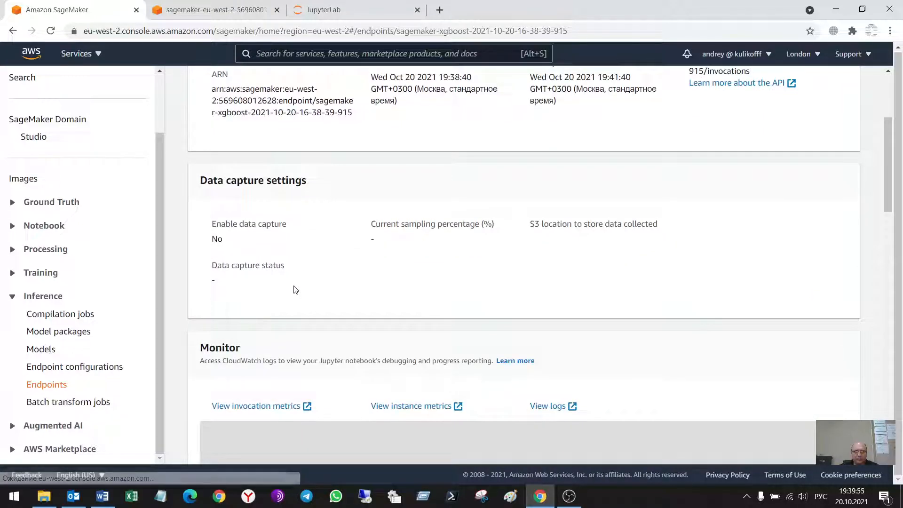
{"action": "scroll", "coordinate": [292, 288], "scroll_direction": "up", "scroll_amount": 4}
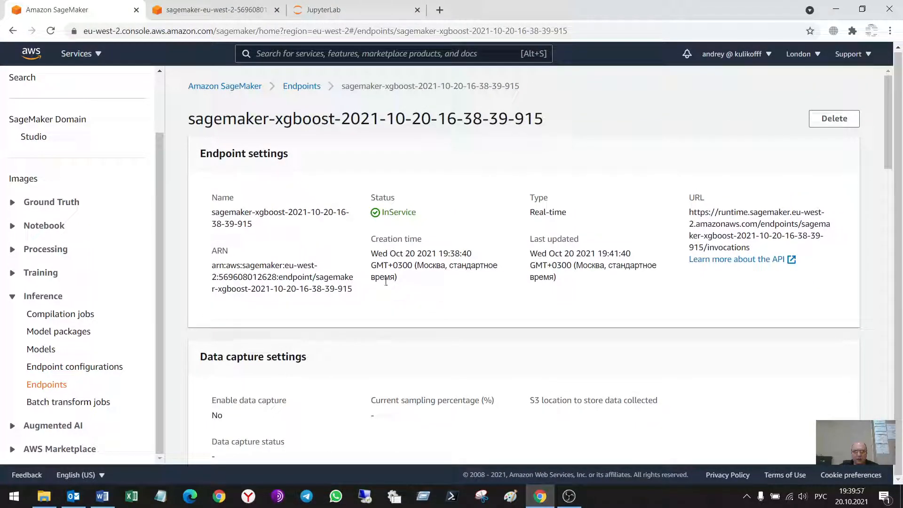
{"action": "scroll", "coordinate": [556, 328], "scroll_direction": "down", "scroll_amount": 1}
{"action": "scroll", "coordinate": [556, 328], "scroll_direction": "down", "scroll_amount": 5}
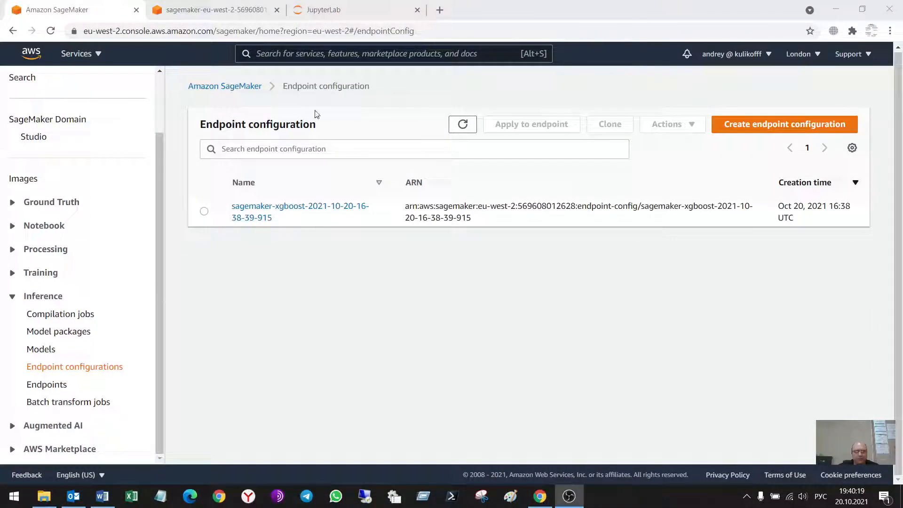
- Return to the FraudDetWranglerS3.ipynb notebook and review the Job Status & S3 Output Location cell and its output
{"action": "mouse_move", "coordinate": [581, 504]}
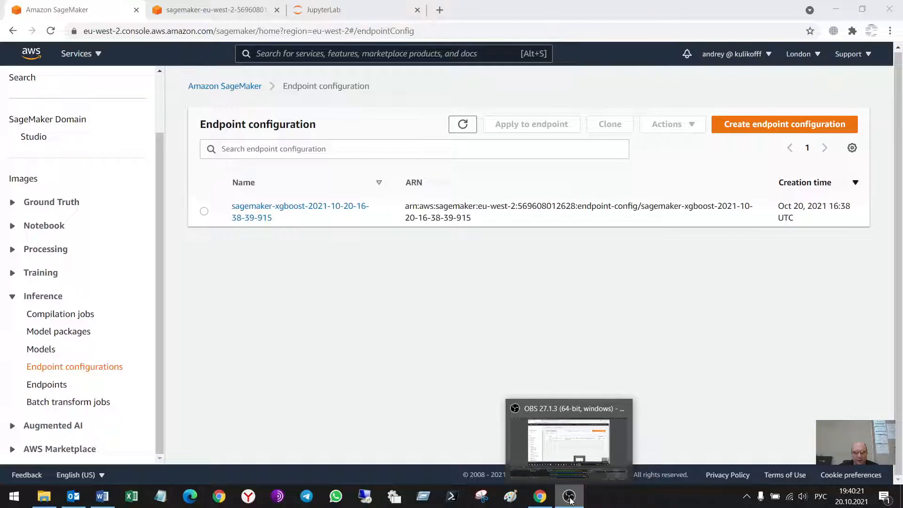
{"action": "left_click", "coordinate": [337, 10]}
{"action": "scroll", "coordinate": [460, 327], "scroll_direction": "up", "scroll_amount": 20}
{"action": "scroll", "coordinate": [460, 327], "scroll_direction": "up", "scroll_amount": 15}
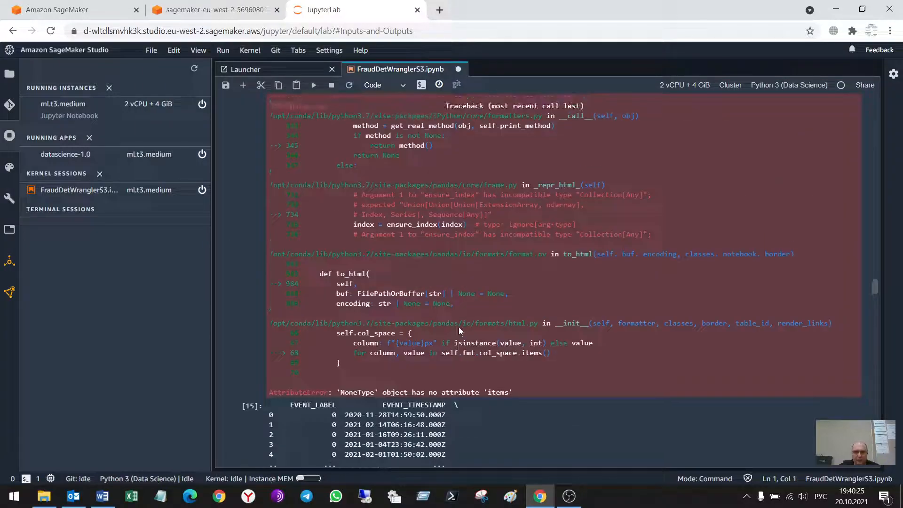
{"action": "scroll", "coordinate": [458, 326], "scroll_direction": "up", "scroll_amount": 10}
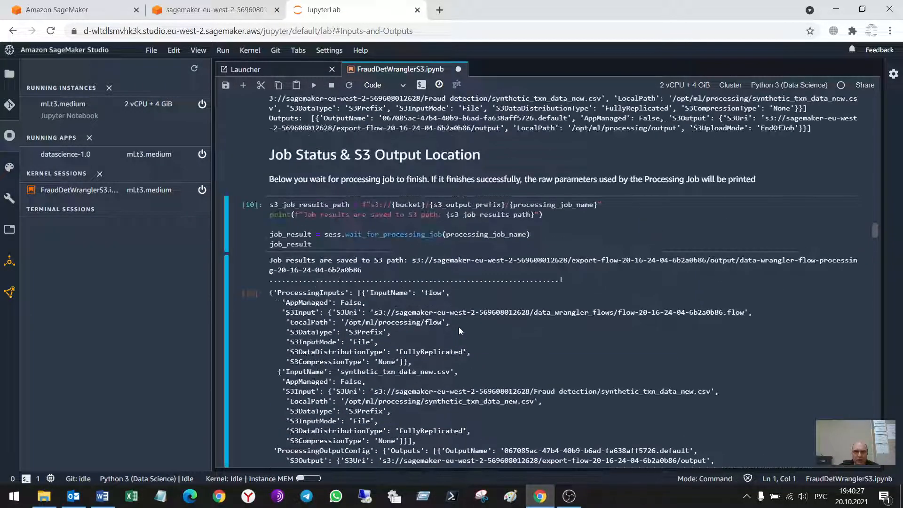
{"action": "scroll", "coordinate": [459, 327], "scroll_direction": "down", "scroll_amount": 2}
{"action": "triple_click", "coordinate": [459, 325]}
{"action": "scroll", "coordinate": [458, 326], "scroll_direction": "up", "scroll_amount": 4}
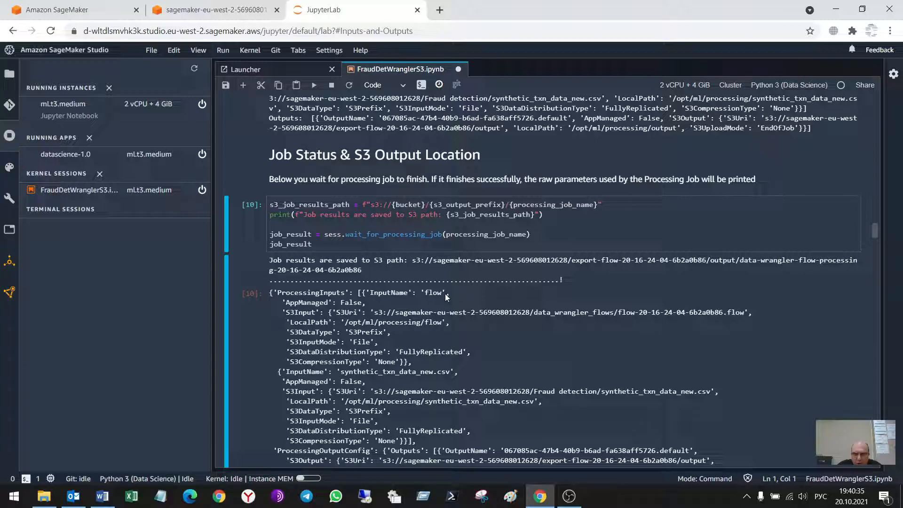
- Highlight the synthetic_txn_data_new.csv input path and the processing job name in the job result output
{"action": "scroll", "coordinate": [666, 297], "scroll_direction": "down", "scroll_amount": 4}
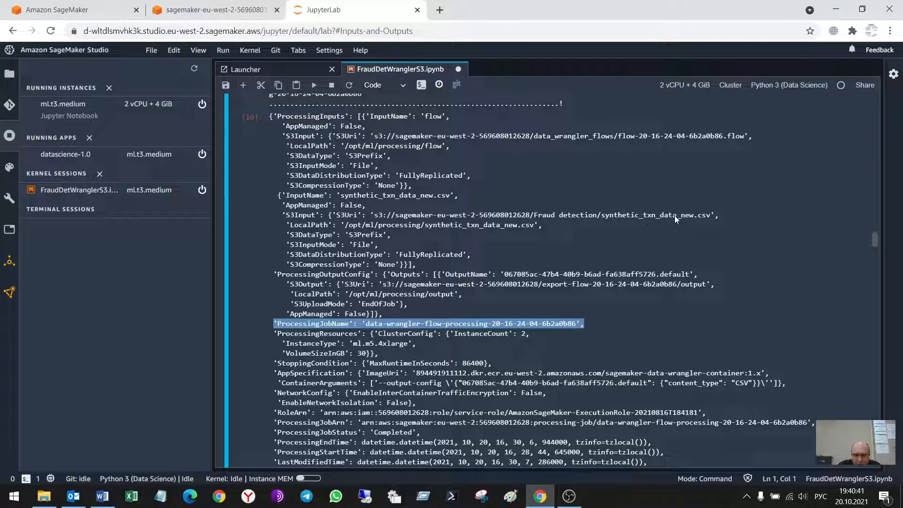
{"action": "left_click_drag", "start_coordinate": [698, 216], "coordinate": [599, 218]}
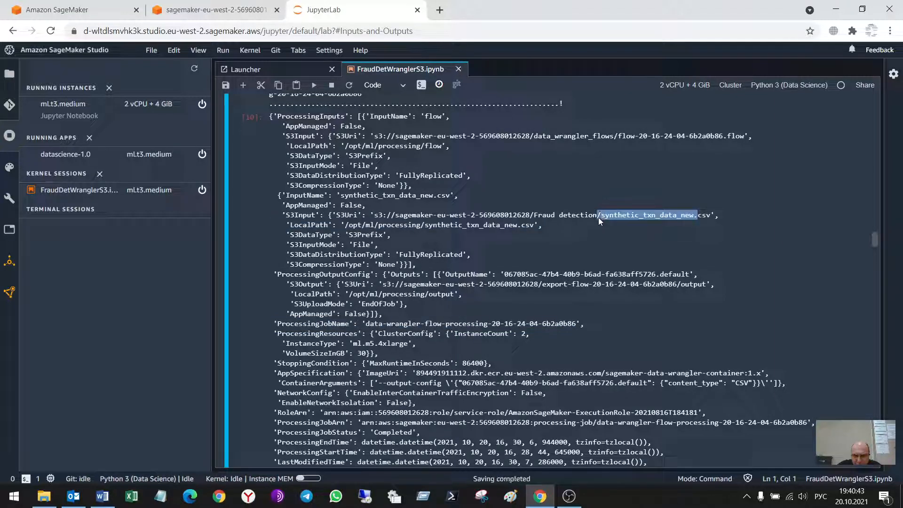
{"action": "scroll", "coordinate": [447, 299], "scroll_direction": "down", "scroll_amount": 1}
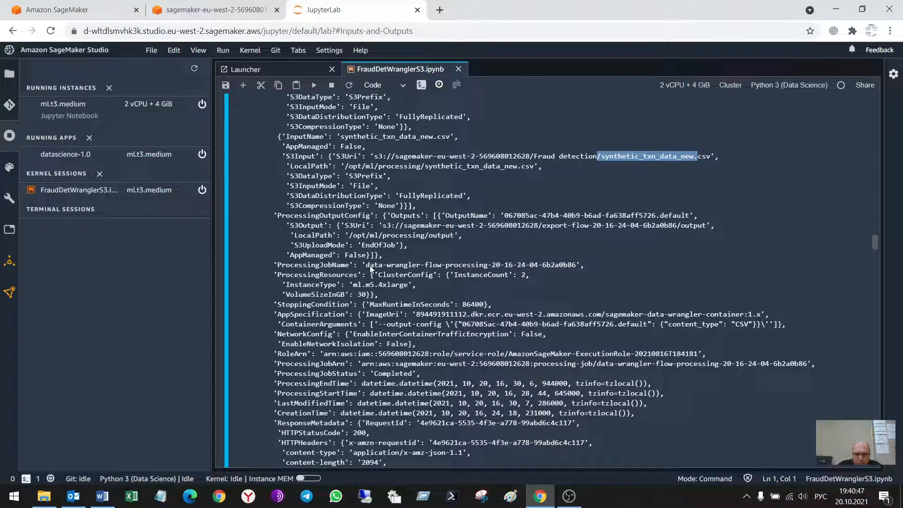
{"action": "left_click_drag", "start_coordinate": [366, 265], "coordinate": [580, 263]}
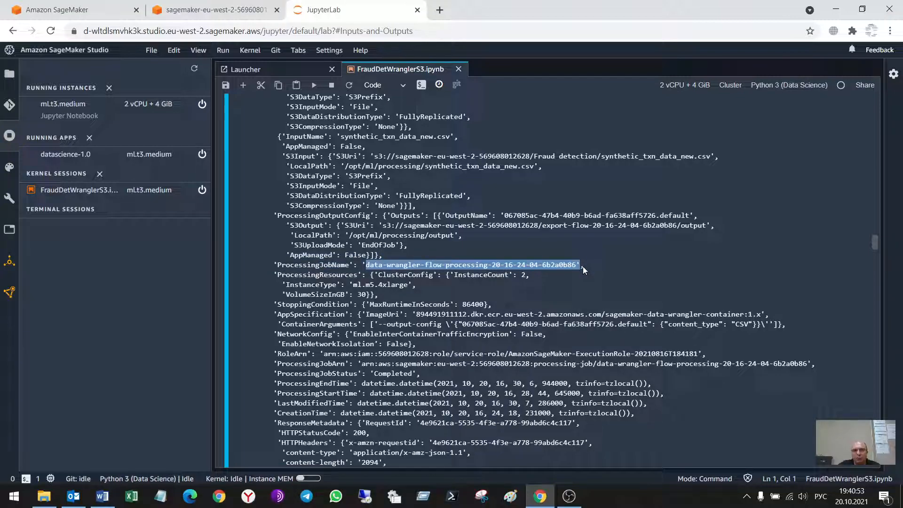
- Switch to the SageMaker console and open its list of inference models
{"action": "left_click", "coordinate": [68, 12]}
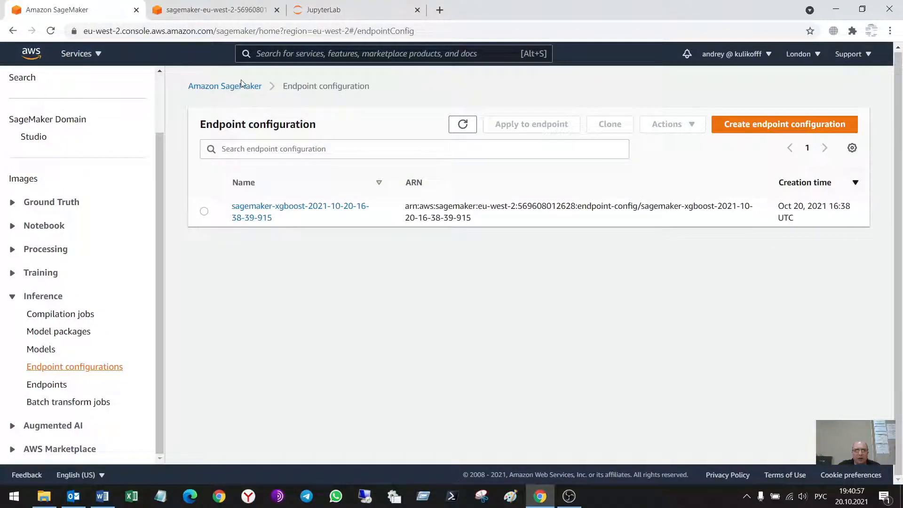
{"action": "left_click", "coordinate": [43, 349]}
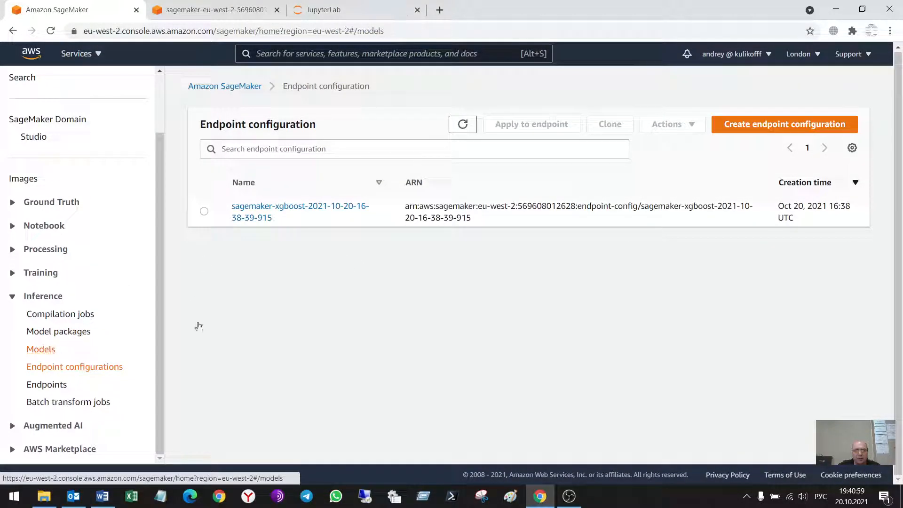
{"action": "left_click", "coordinate": [278, 210]}
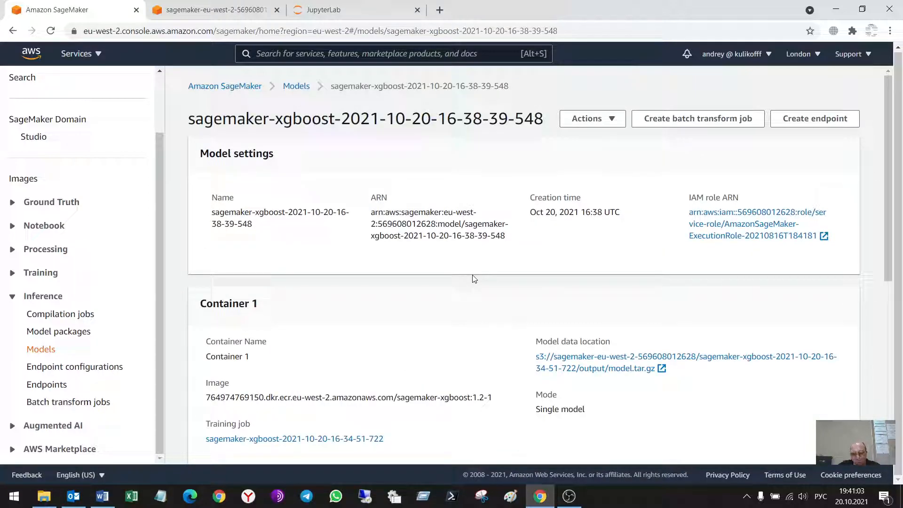
{"action": "scroll", "coordinate": [474, 279], "scroll_direction": "down", "scroll_amount": 3}
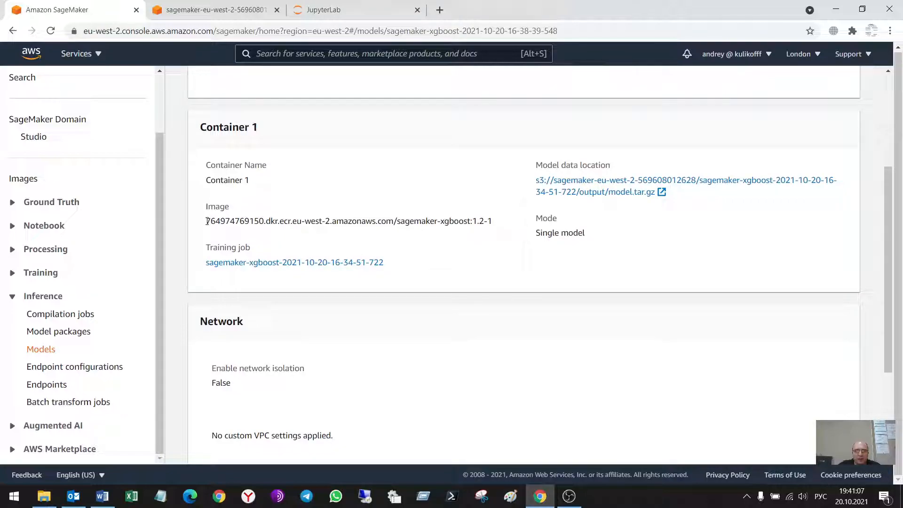
{"action": "left_click_drag", "start_coordinate": [207, 222], "coordinate": [499, 234]}
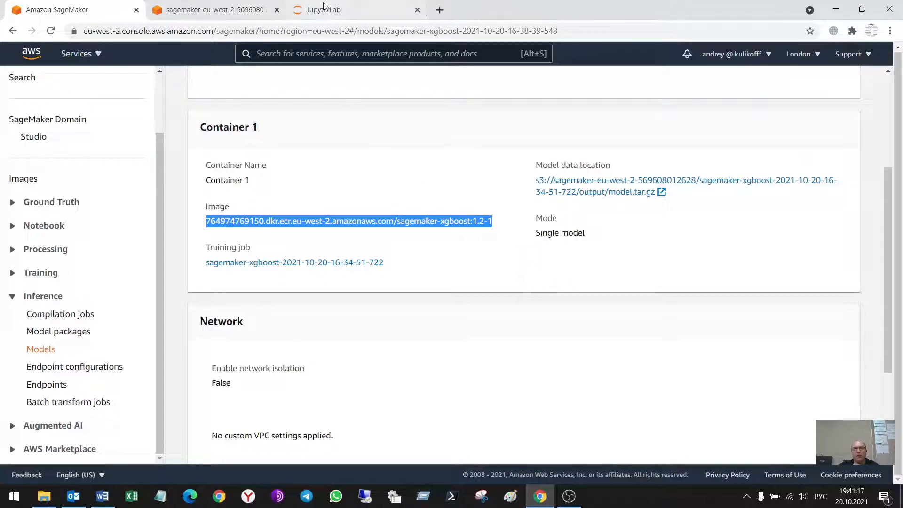
- Switch to the FraudDetWranglerS3.ipynb notebook and review the optional sections on loading processed data into Pandas and training a model
{"action": "left_click", "coordinate": [342, 17]}
{"action": "scroll", "coordinate": [566, 386], "scroll_direction": "down", "scroll_amount": 15}
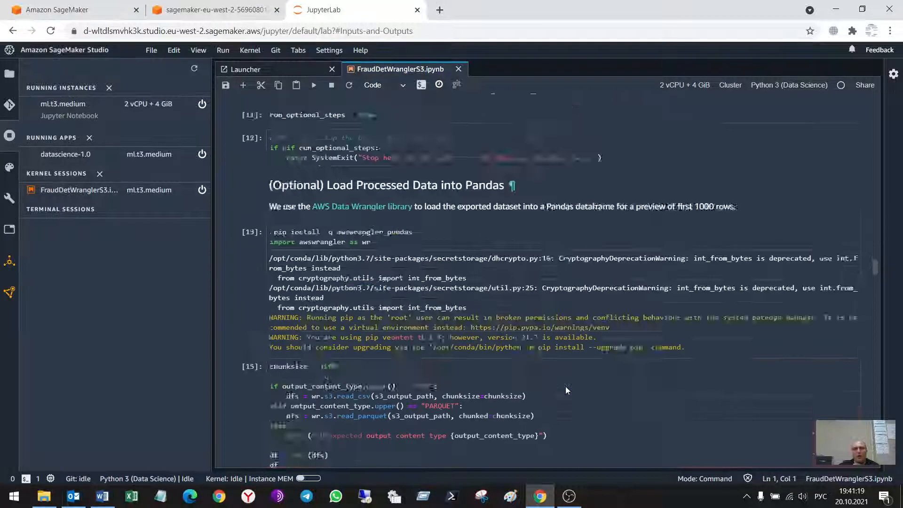
{"action": "scroll", "coordinate": [565, 386], "scroll_direction": "down", "scroll_amount": 10}
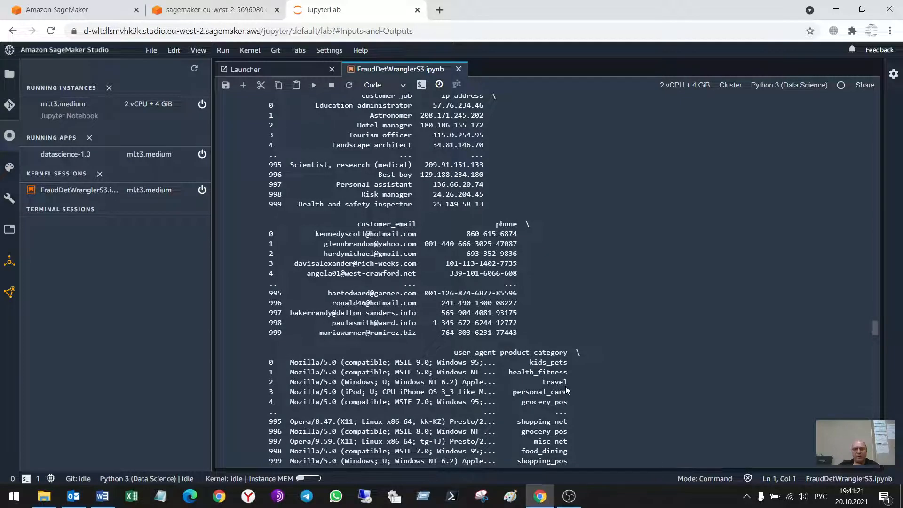
{"action": "scroll", "coordinate": [565, 385], "scroll_direction": "down", "scroll_amount": 5}
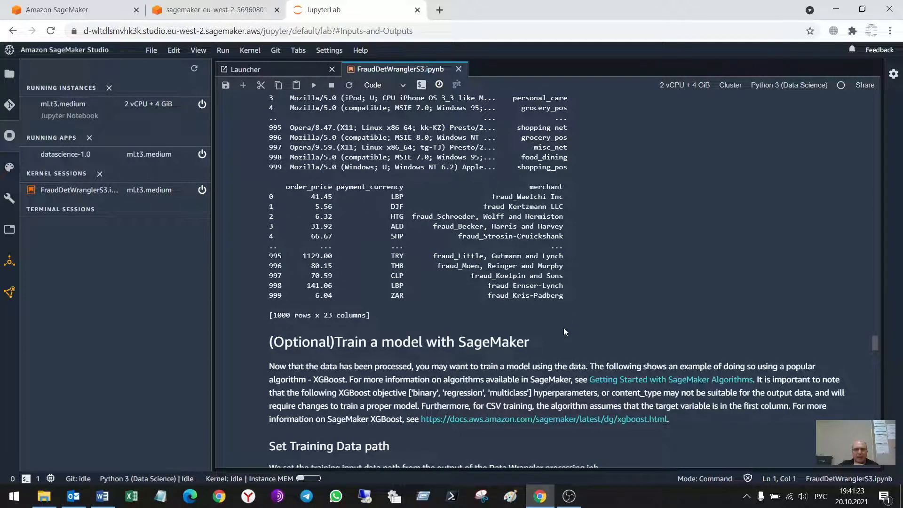
{"action": "scroll", "coordinate": [562, 326], "scroll_direction": "down", "scroll_amount": 1}
{"action": "scroll", "coordinate": [560, 323], "scroll_direction": "down", "scroll_amount": 3}
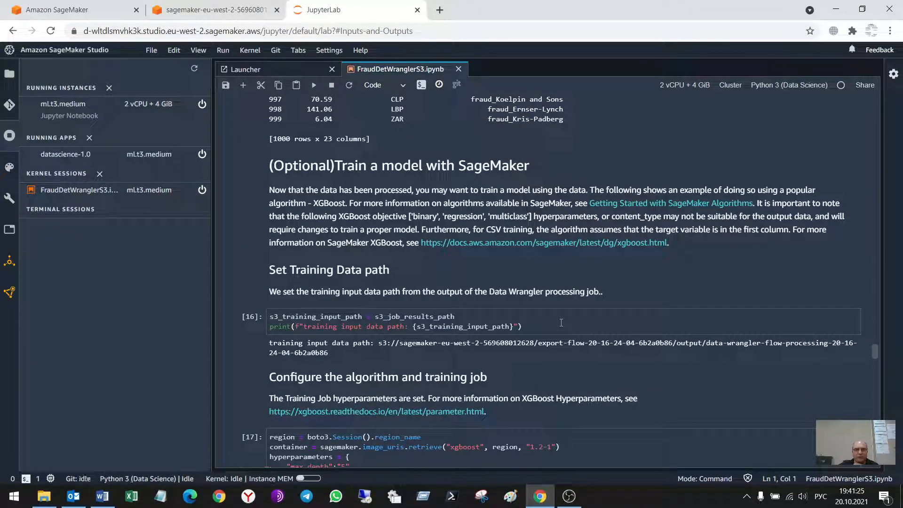
{"action": "scroll", "coordinate": [561, 323], "scroll_direction": "up", "scroll_amount": 18}
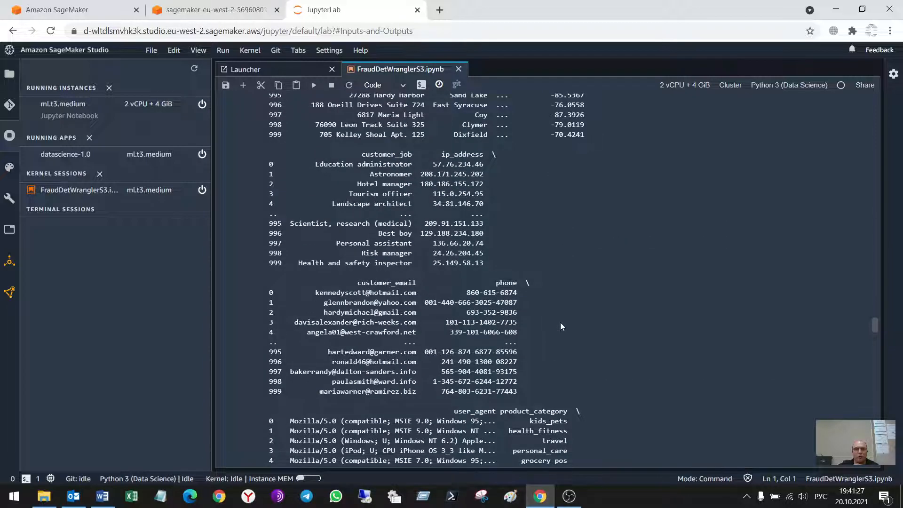
{"action": "scroll", "coordinate": [561, 322], "scroll_direction": "up", "scroll_amount": 10}
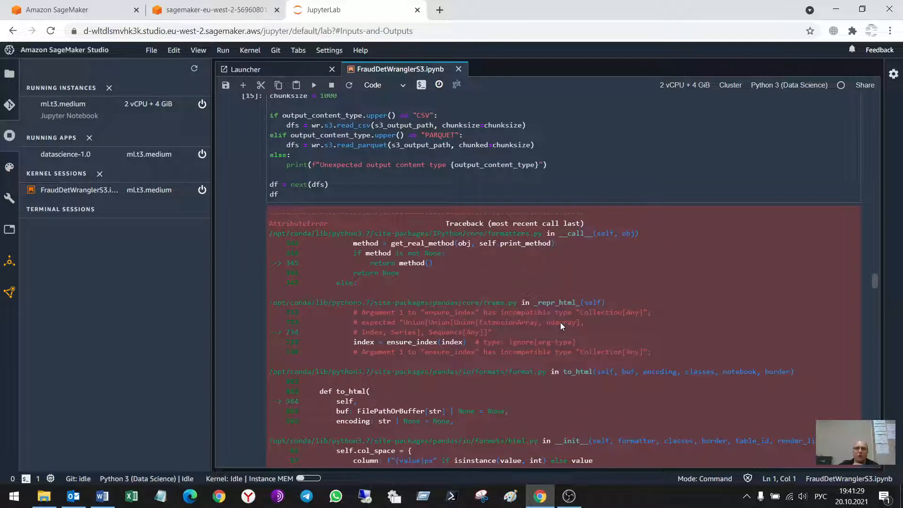
{"action": "scroll", "coordinate": [560, 323], "scroll_direction": "up", "scroll_amount": 6}
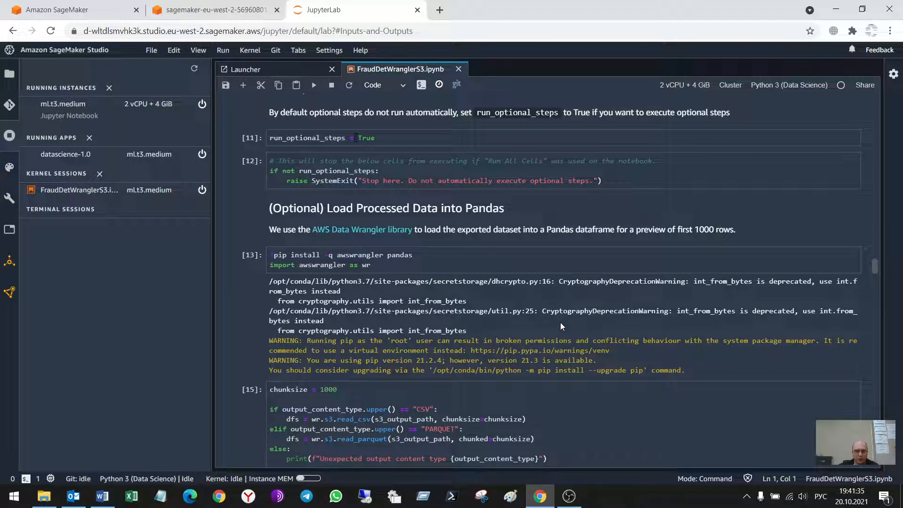
- Delete the deployed endpoint by running the notebook's predictor.delete_endpoint() cell below the deployment code
{"action": "scroll", "coordinate": [561, 323], "scroll_direction": "down", "scroll_amount": 20}
{"action": "scroll", "coordinate": [562, 323], "scroll_direction": "down", "scroll_amount": 20}
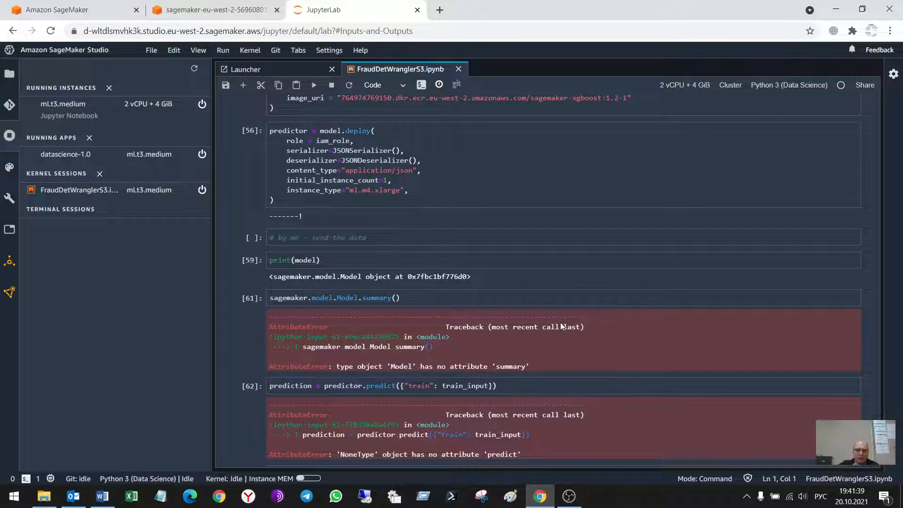
{"action": "scroll", "coordinate": [560, 323], "scroll_direction": "up", "scroll_amount": 15}
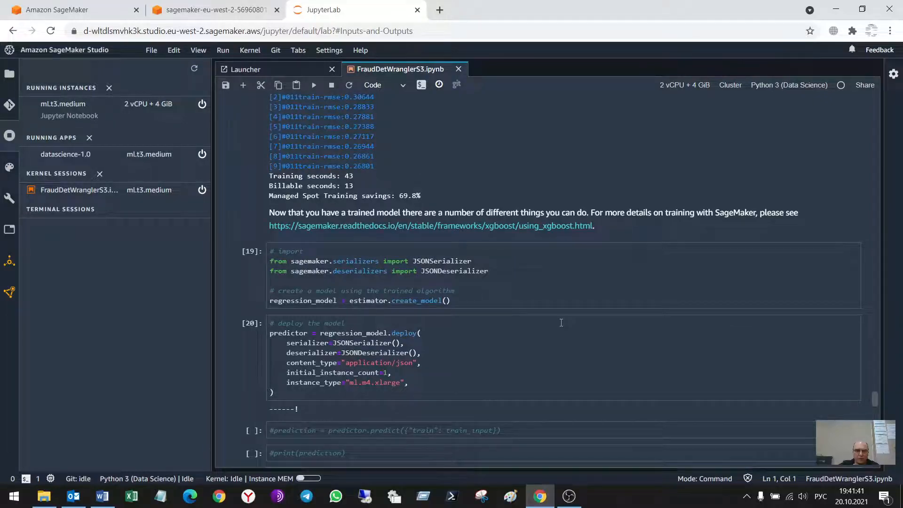
{"action": "scroll", "coordinate": [561, 323], "scroll_direction": "down", "scroll_amount": 5}
{"action": "left_click", "coordinate": [379, 243]}
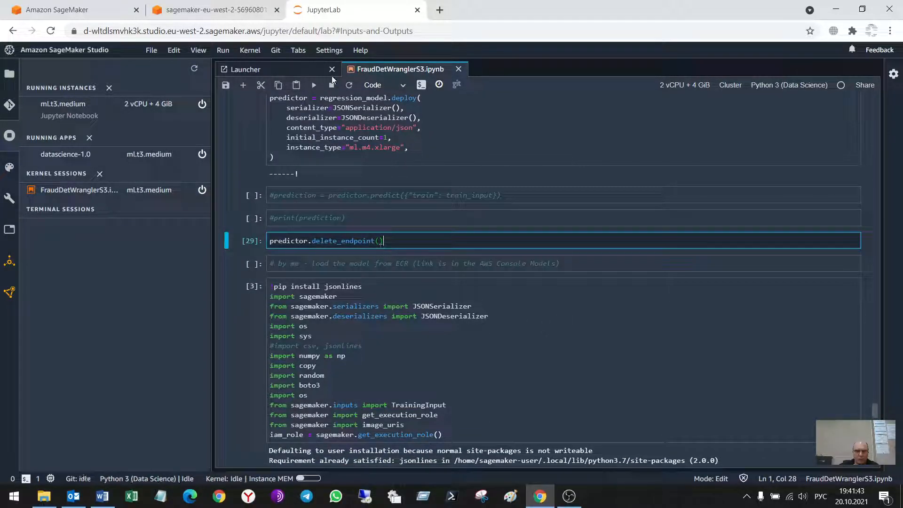
{"action": "left_click", "coordinate": [314, 85]}
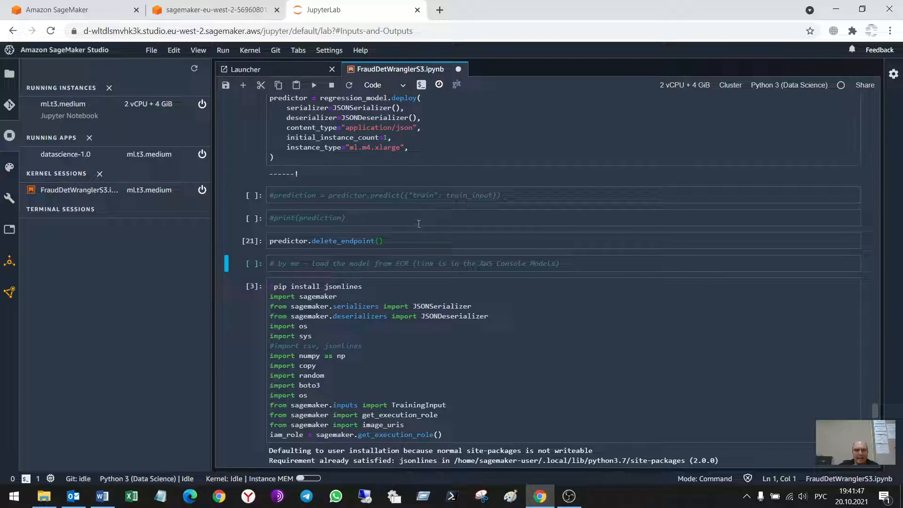
- Check the SageMaker console's list of inference endpoints for the deletion, and return to the JupyterLab notebook
{"action": "left_click", "coordinate": [75, 10]}
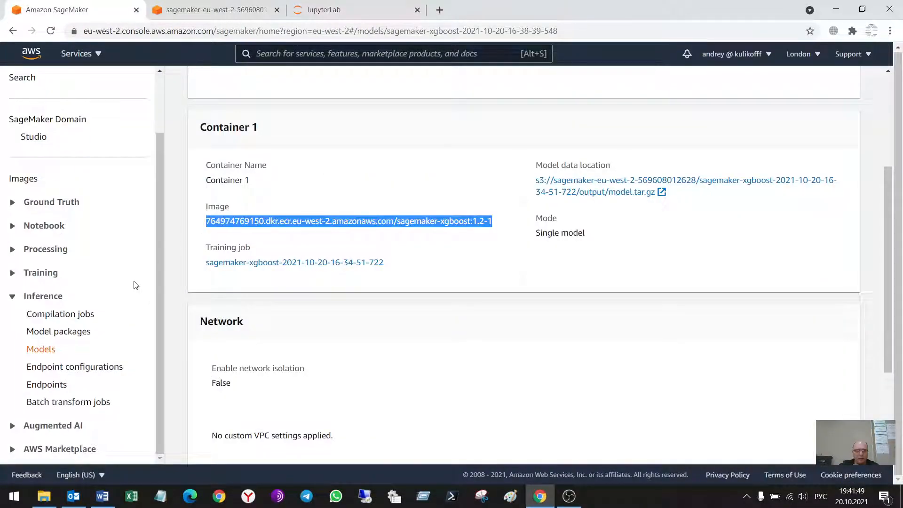
{"action": "left_click", "coordinate": [61, 367]}
{"action": "left_click", "coordinate": [51, 385]}
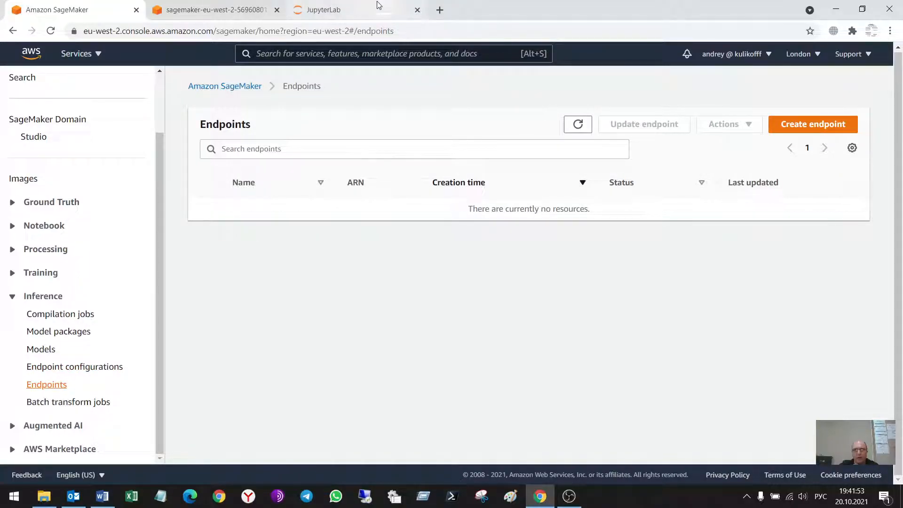
{"action": "left_click", "coordinate": [373, 18]}
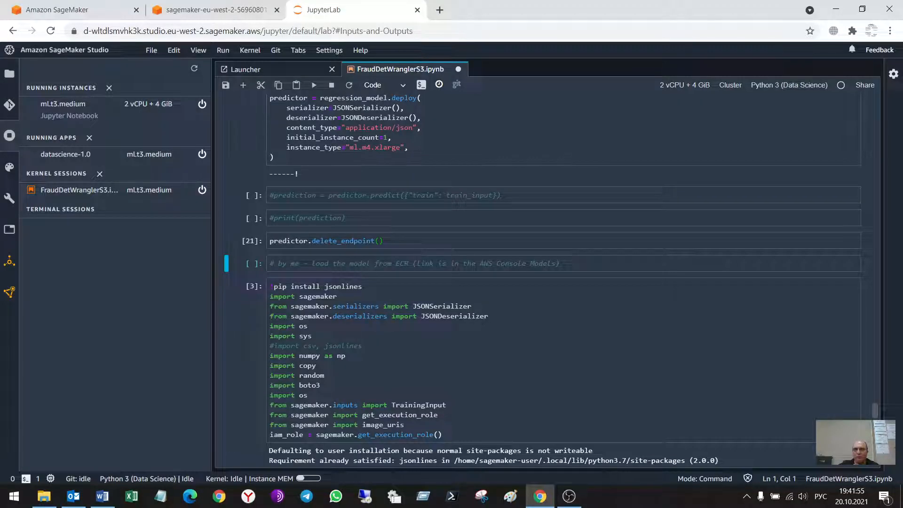